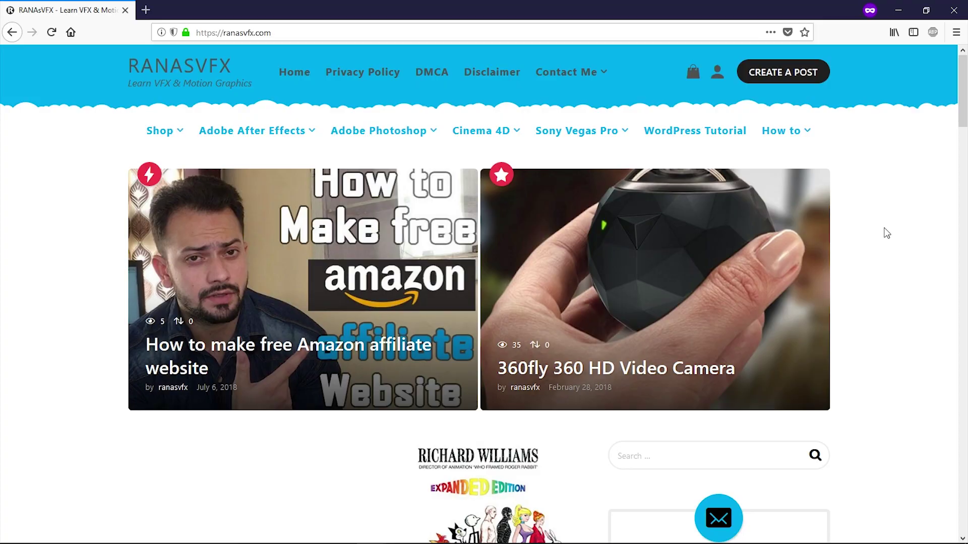
Bring up the Hillbill storefront home page with its 15-20% discounts banner.
scroll(870, 263, "down", 6)
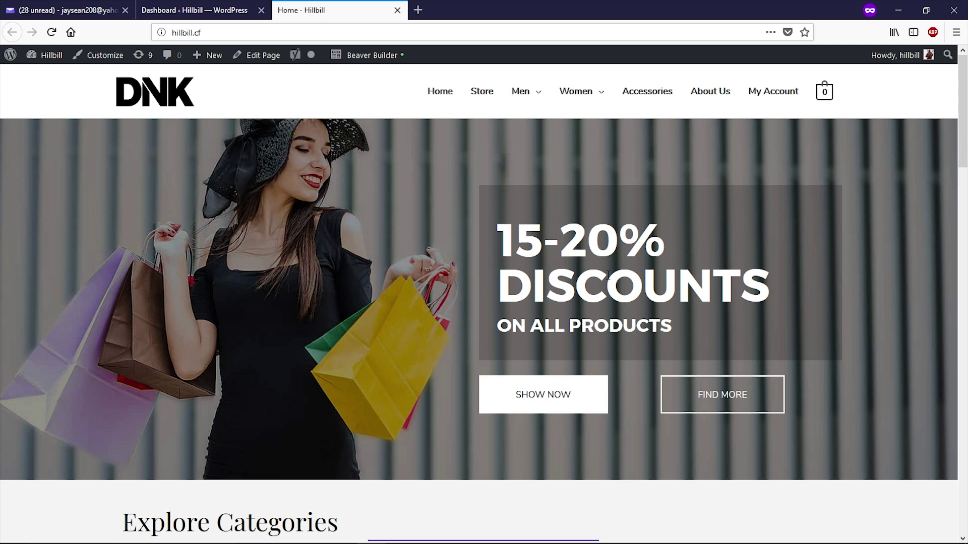
scroll(625, 274, "down", 10)
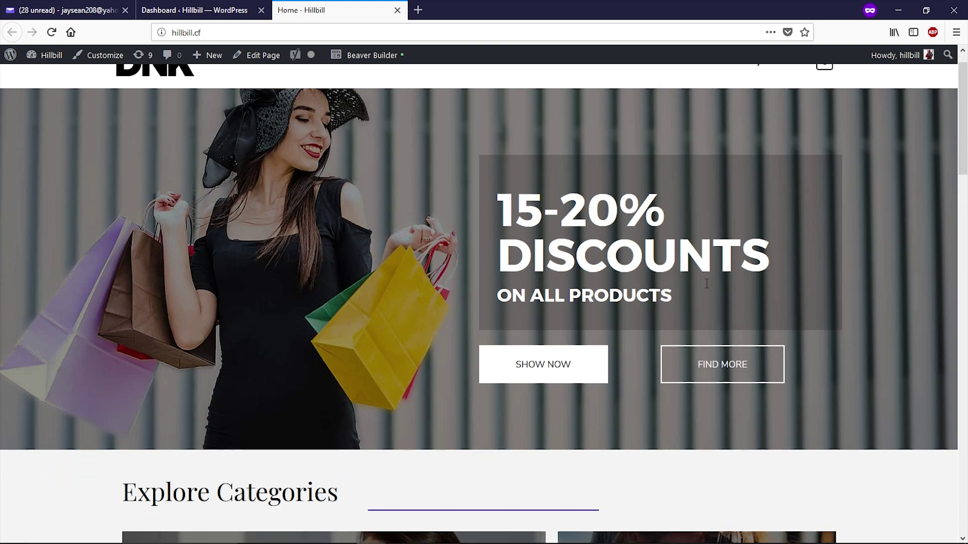
scroll(409, 387, "down", 5)
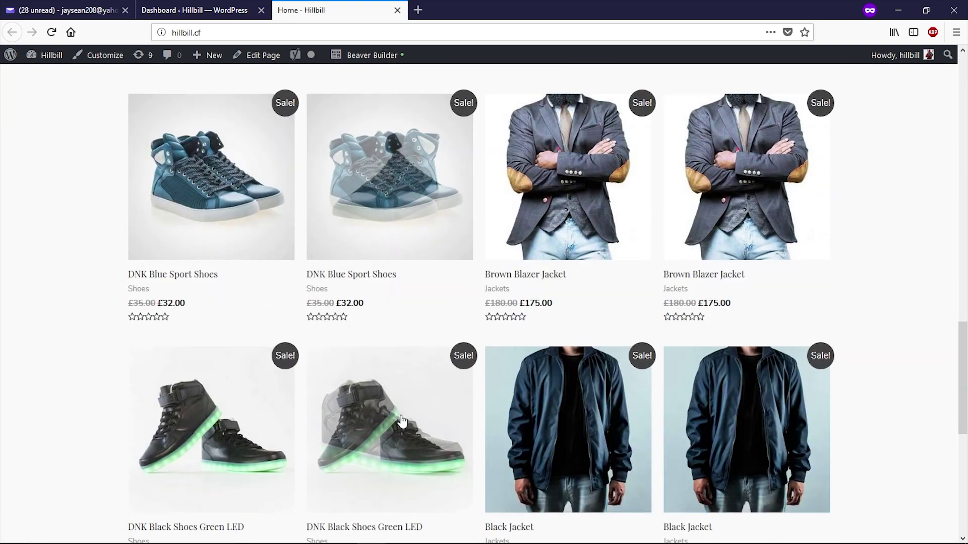
scroll(212, 403, "down", 8)
scroll(304, 484, "up", 4)
scroll(306, 486, "up", 15)
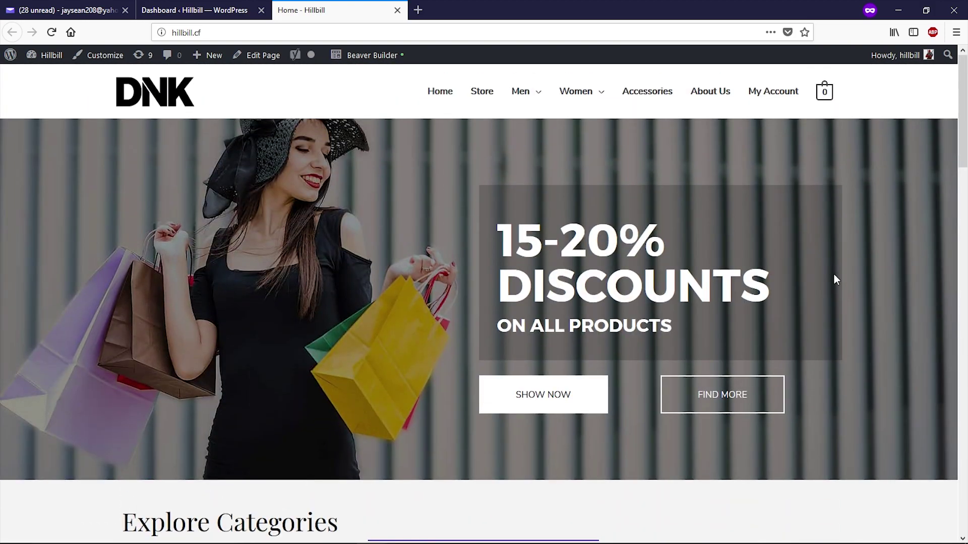
scroll(837, 282, "down", 4)
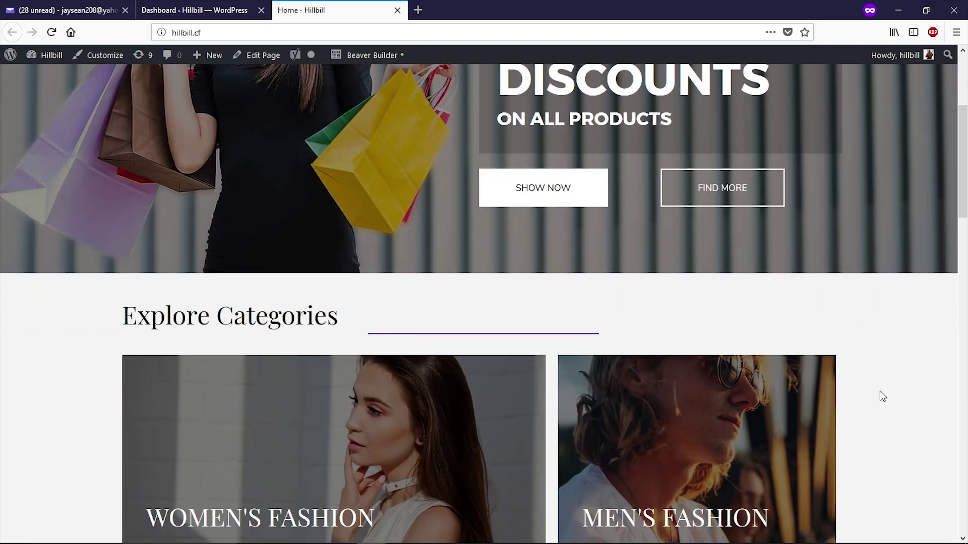
scroll(852, 412, "down", 1)
scroll(852, 411, "up", 5)
scroll(286, 331, "down", 19)
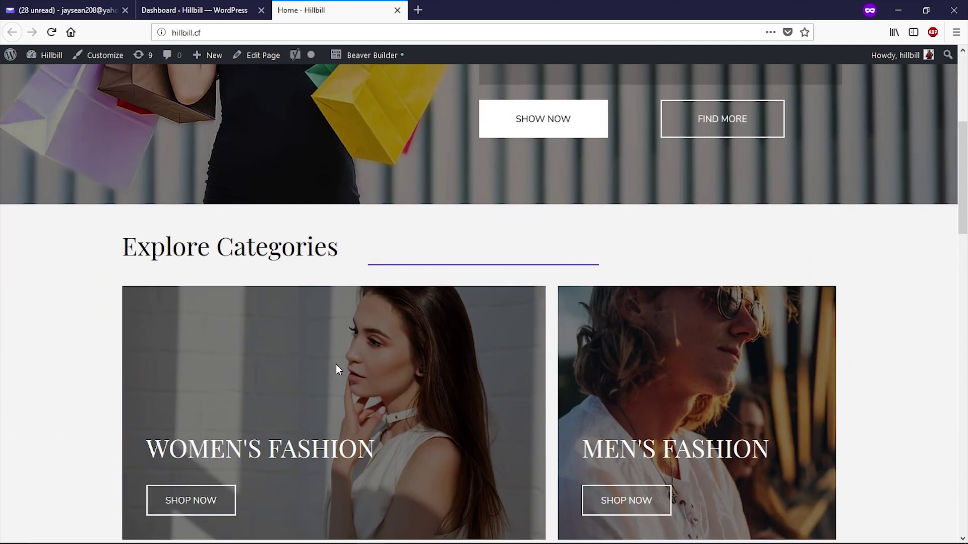
scroll(366, 384, "down", 11)
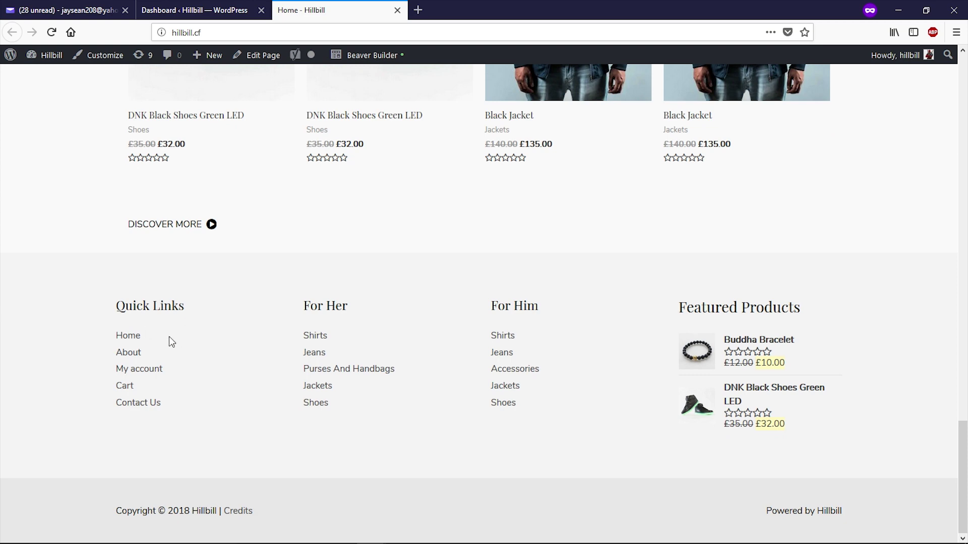
scroll(169, 369, "up", 3)
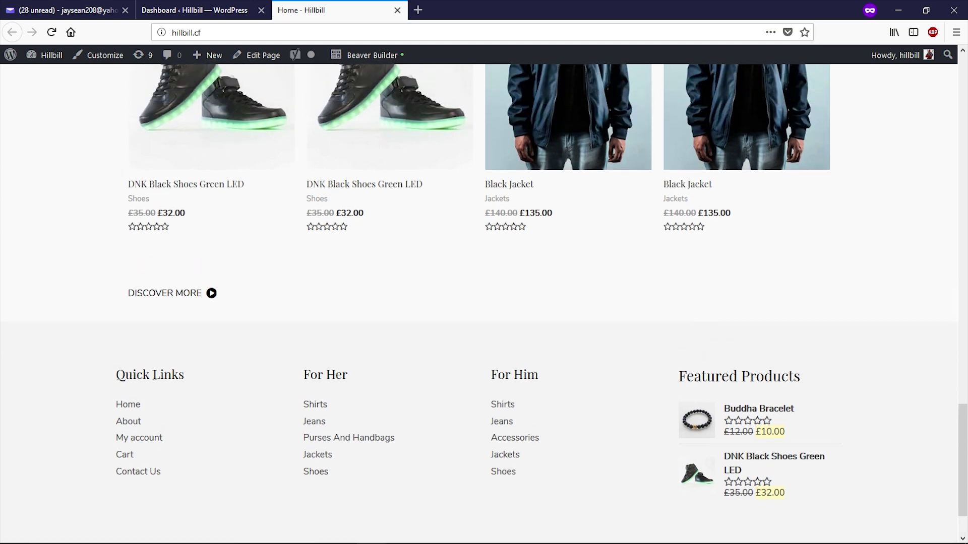
scroll(156, 378, "up", 12)
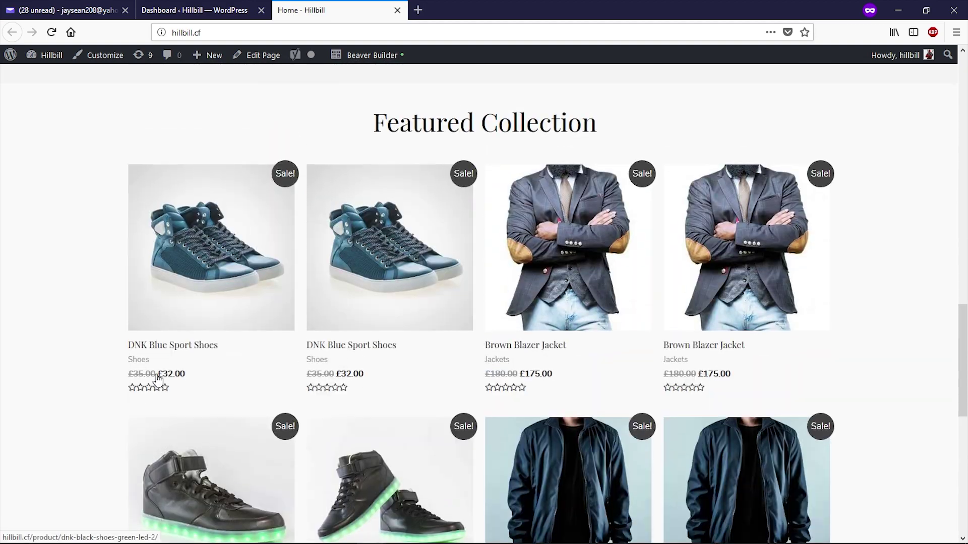
scroll(157, 381, "up", 10)
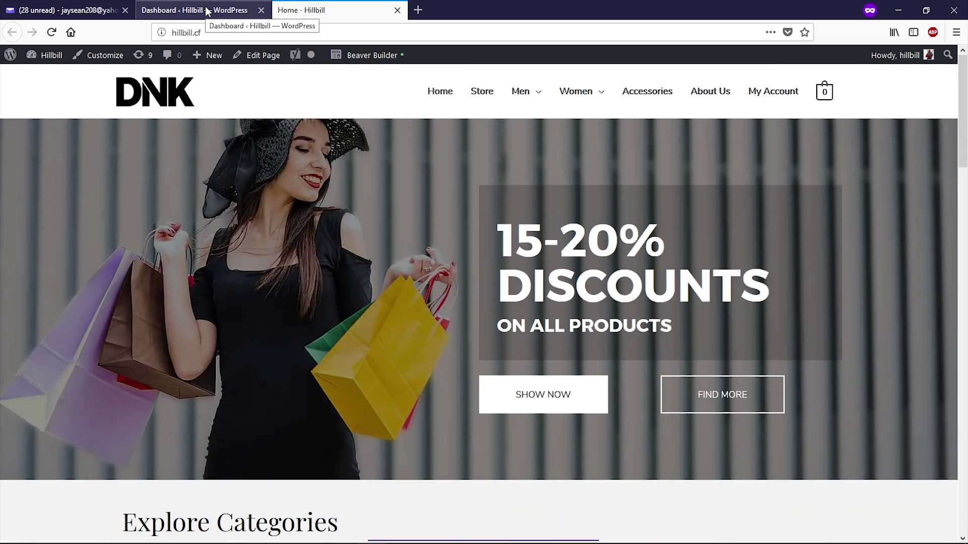
Find MailChimp for WordPress under Plugins > Add New, then install and activate it.
left_click(207, 11)
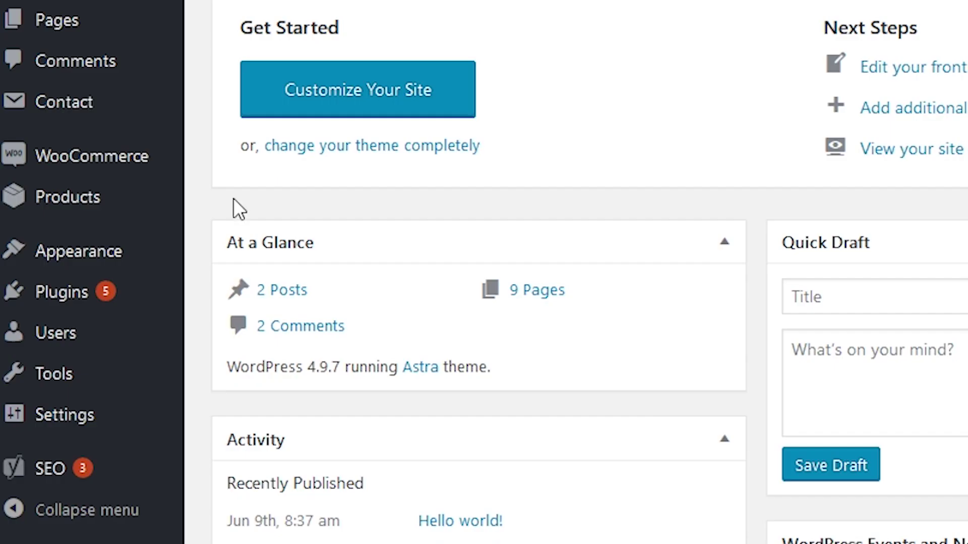
mouse_move(13, 328)
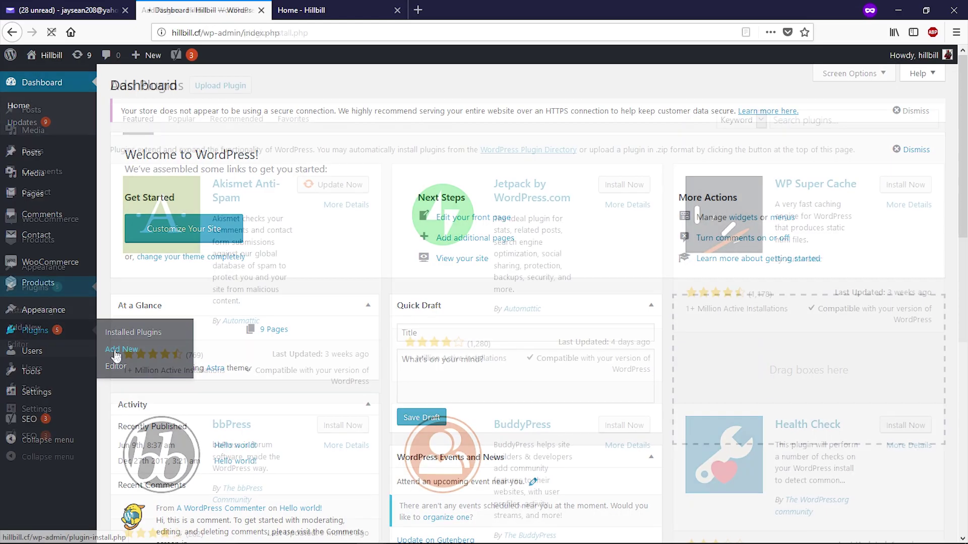
left_click(224, 334)
left_click(814, 120)
left_click(814, 119)
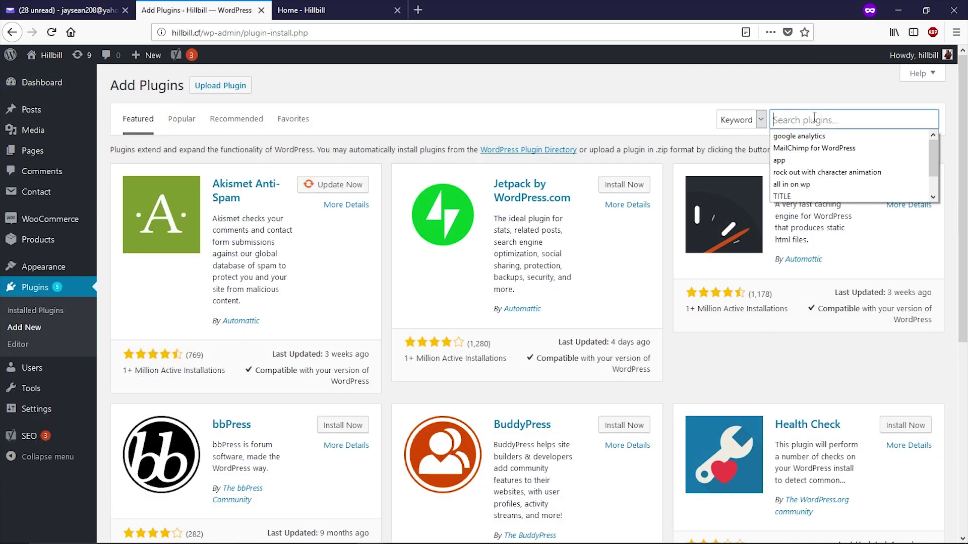
left_click(805, 149)
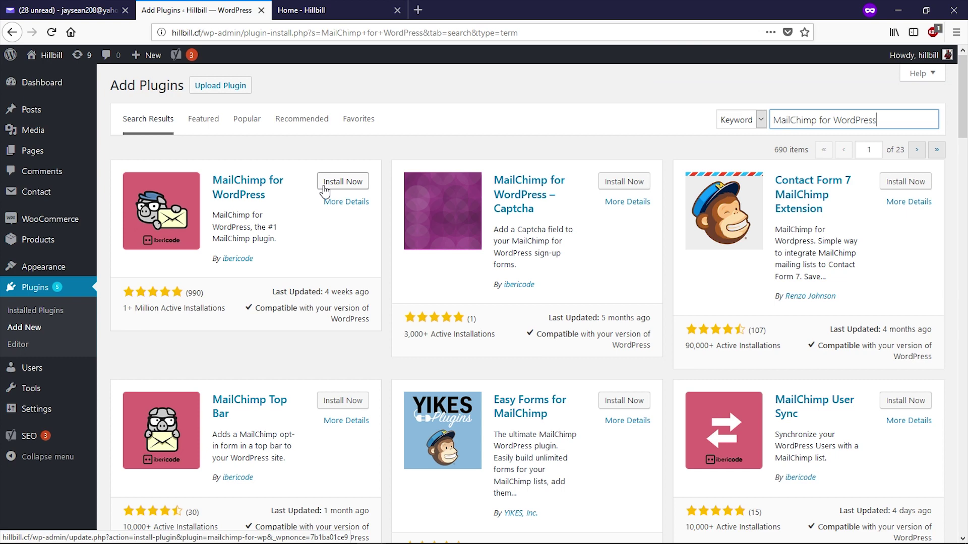
left_click(325, 185)
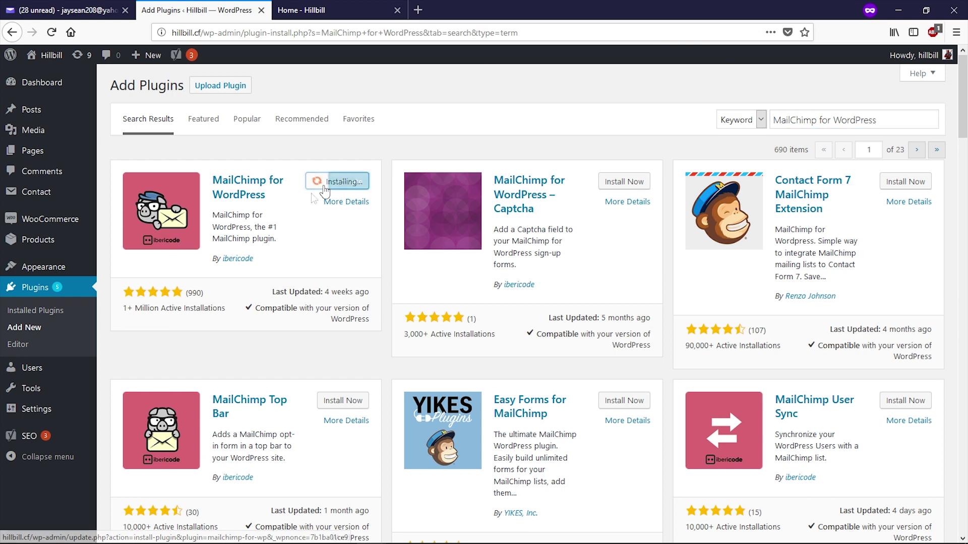
left_click(337, 183)
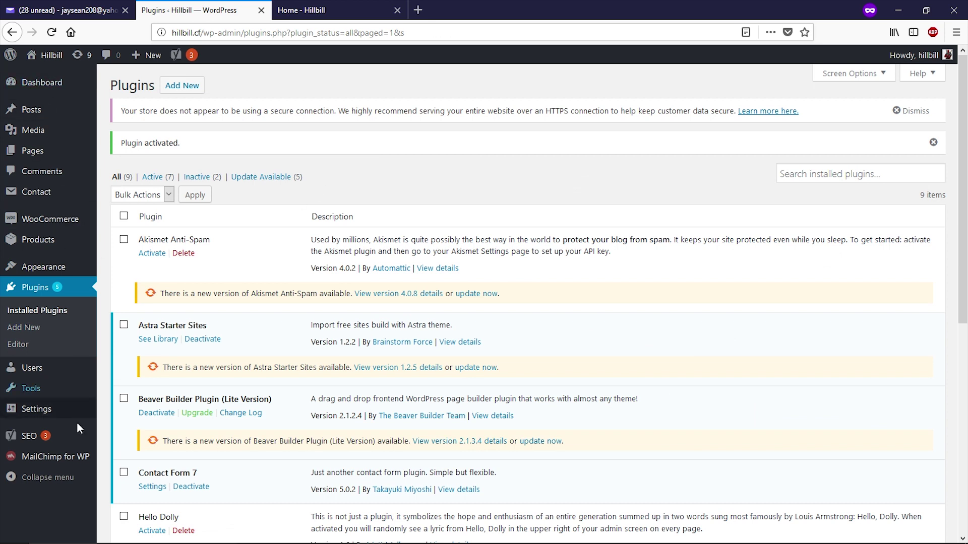
Open the MailChimp for WP settings, still Not Connected, and follow the 'Get your API key here.' link.
mouse_move(65, 459)
left_click(63, 459)
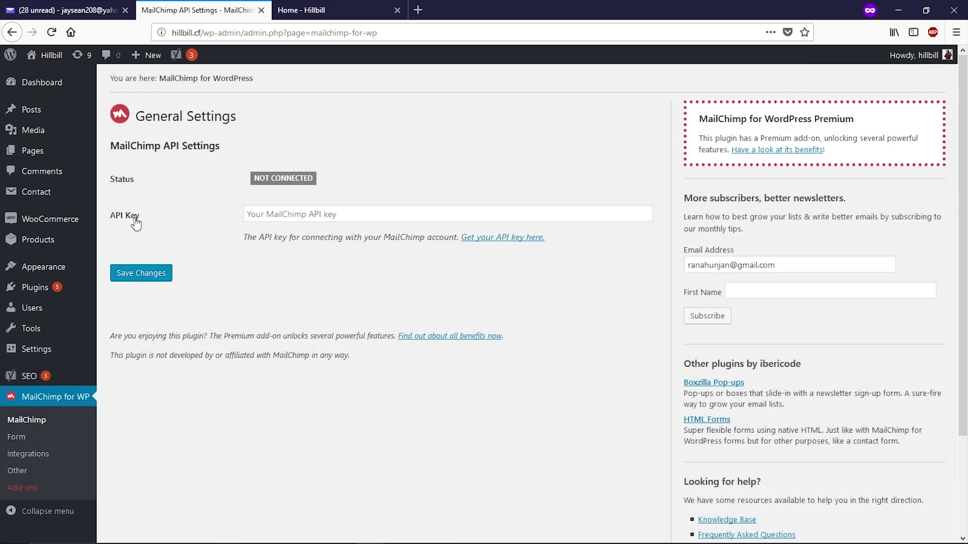
left_click(292, 214)
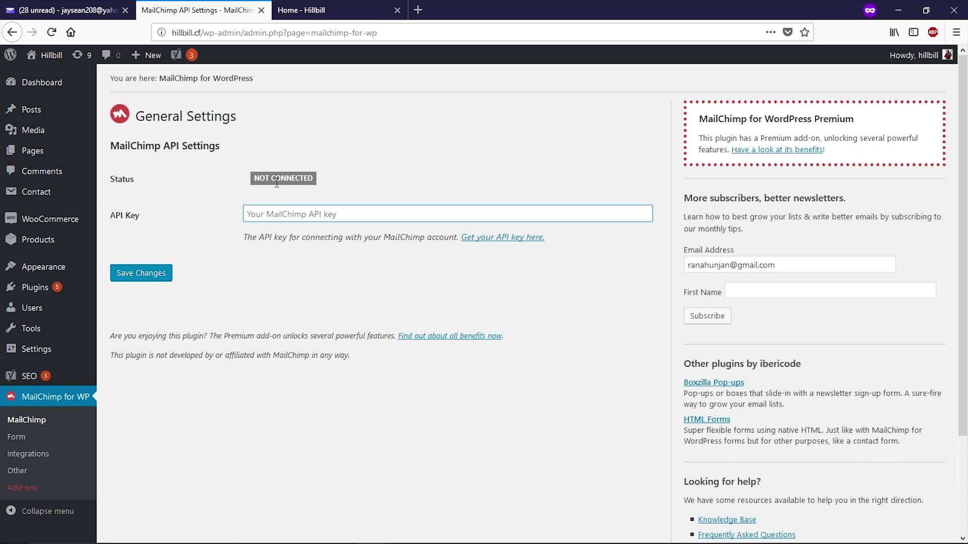
left_click(501, 246)
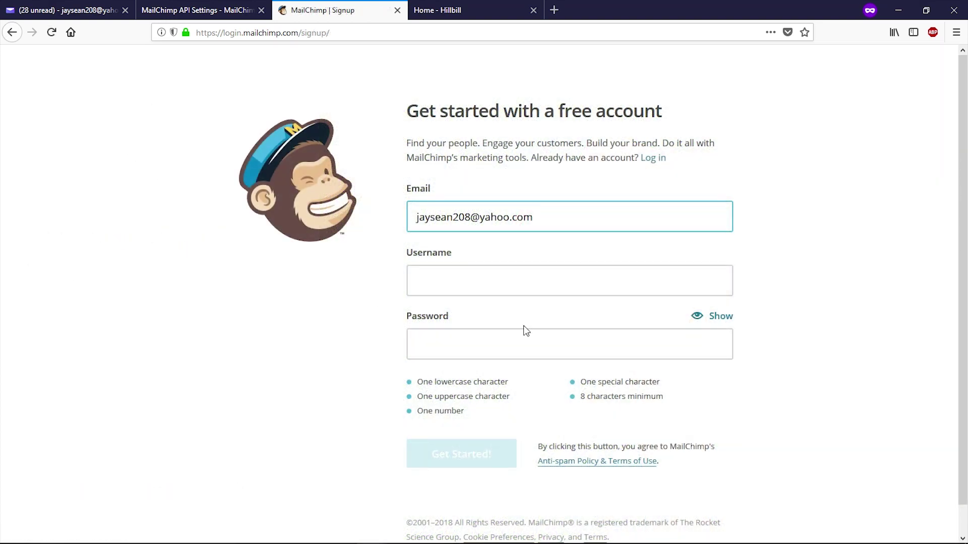
Submit MailChimp's free signup with the e-mail, username and password, then close the confirmation page.
key("Tab")
key("Tab")
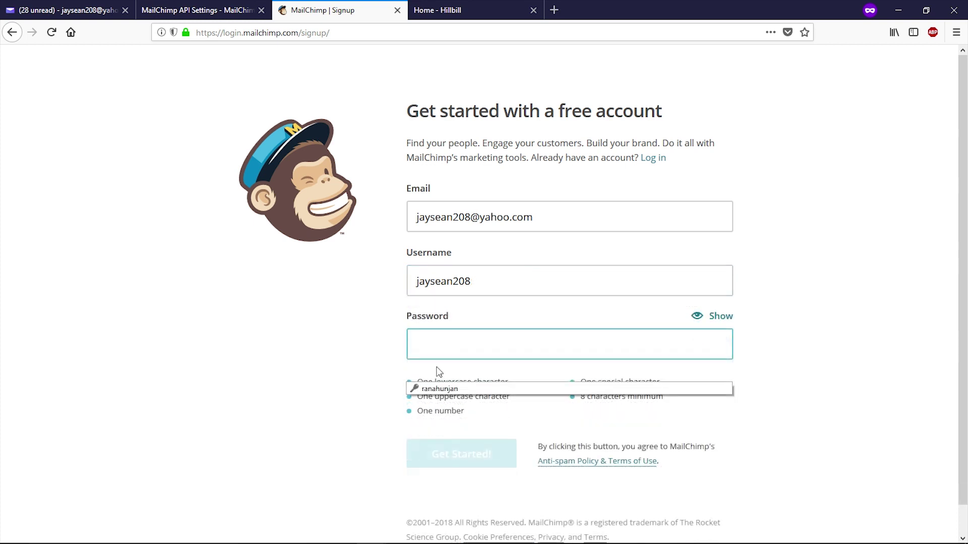
key("ctrl+v")
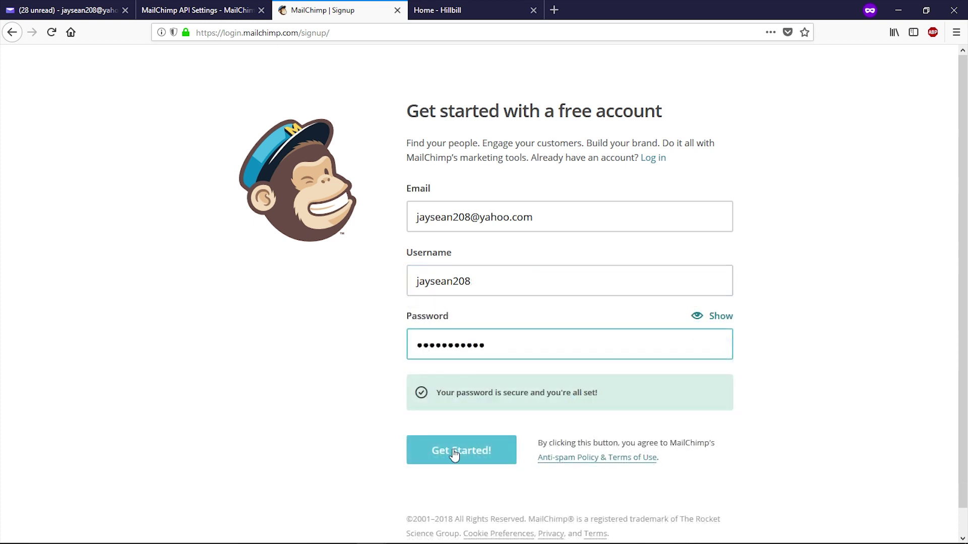
left_click(469, 463)
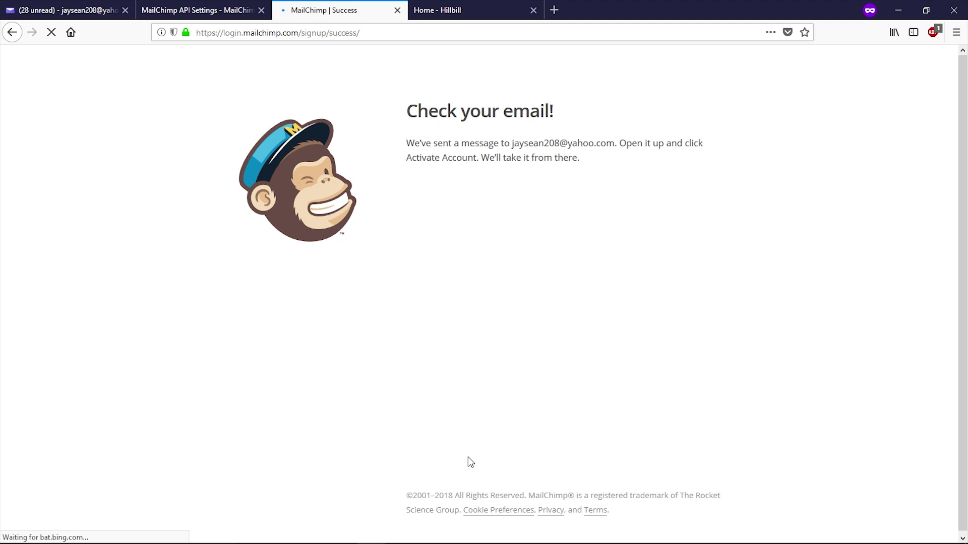
left_click(397, 10)
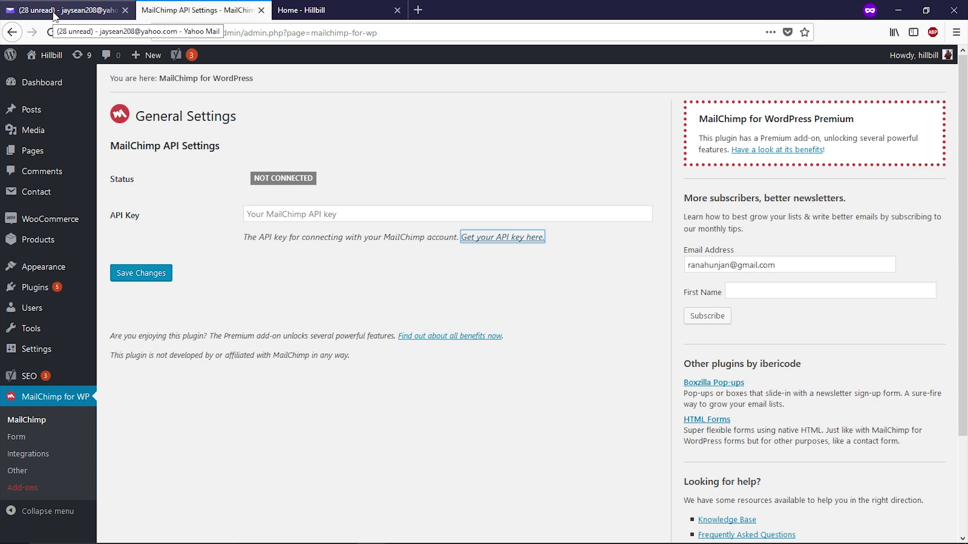
Open the 'Activate Your MailChimp Account' email in Yahoo Mail and activate the account.
left_click(55, 11)
left_click(28, 147)
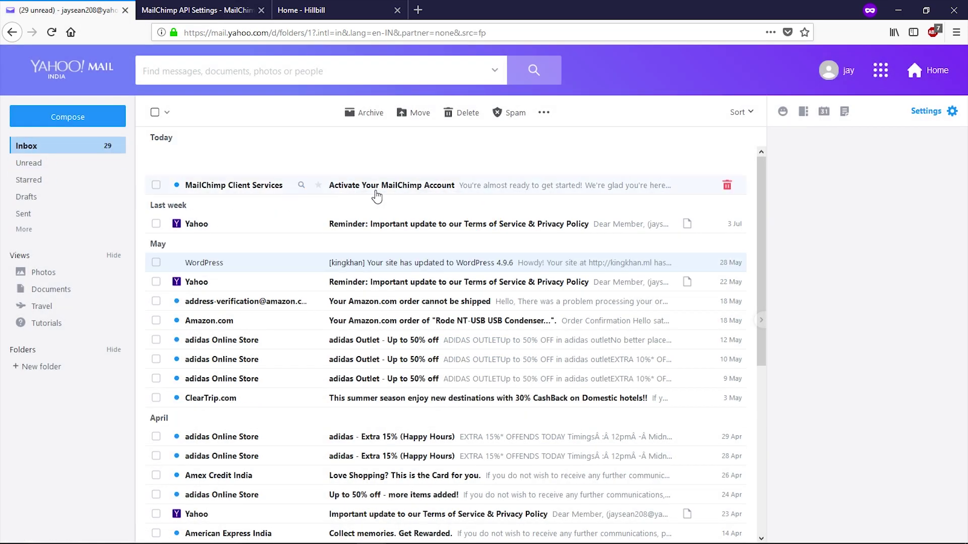
left_click(379, 188)
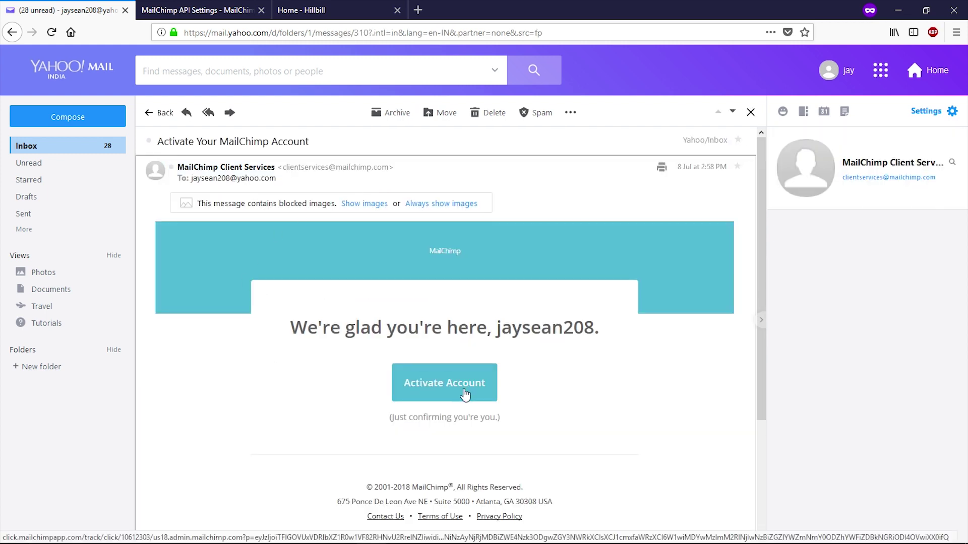
left_click(462, 386)
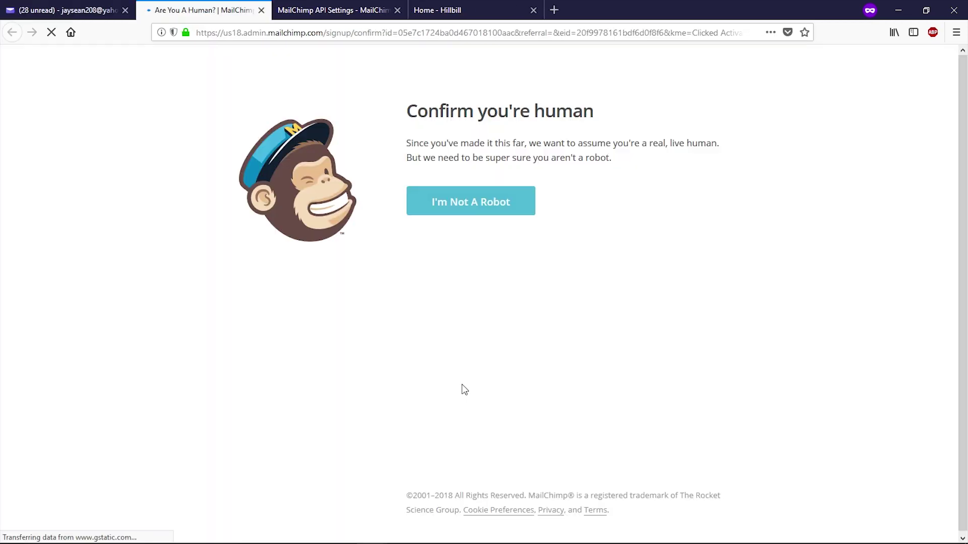
Pass MailChimp's human check by selecting the store-front captcha images.
left_click(448, 205)
left_click(443, 272)
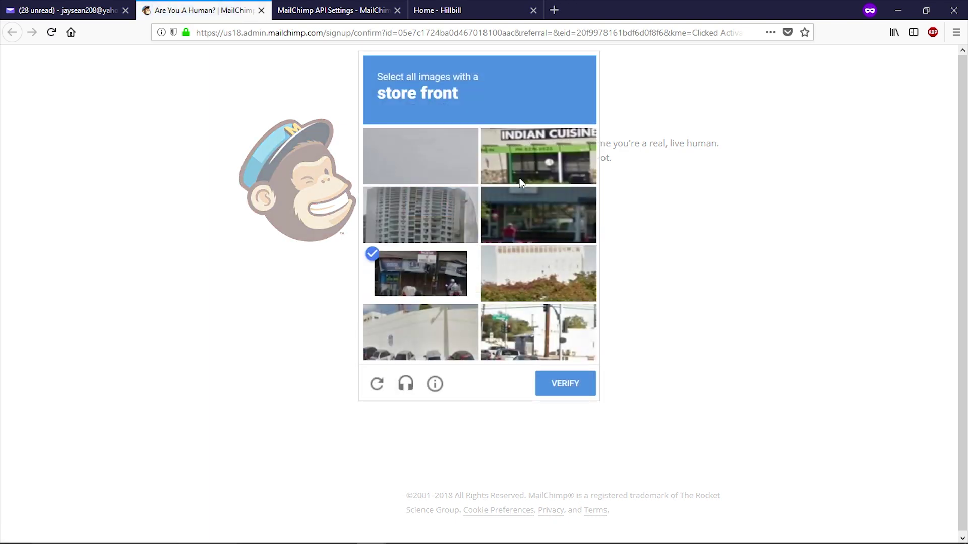
left_click(519, 180)
left_click(517, 210)
left_click(563, 385)
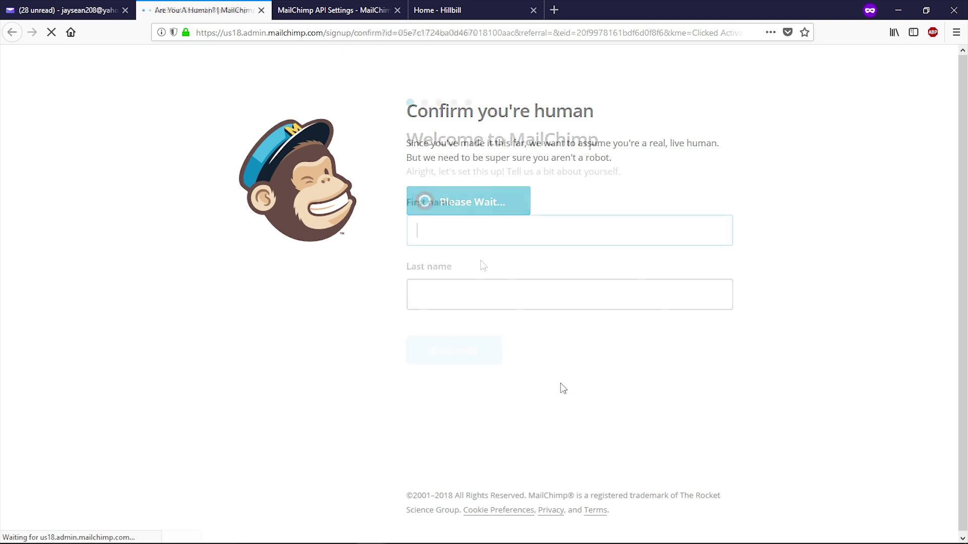
Enter the account holder's first and last name.
left_click(449, 229)
left_click(439, 291)
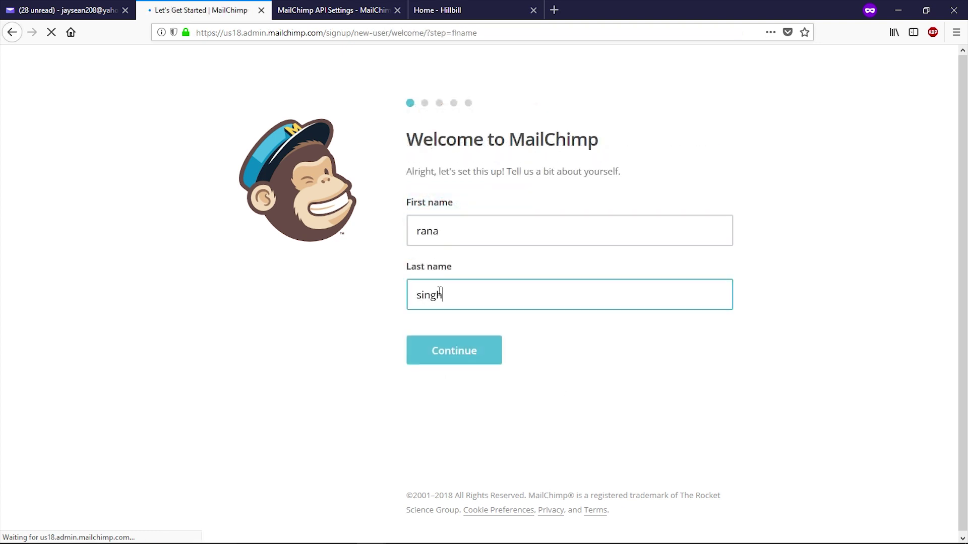
left_click(457, 349)
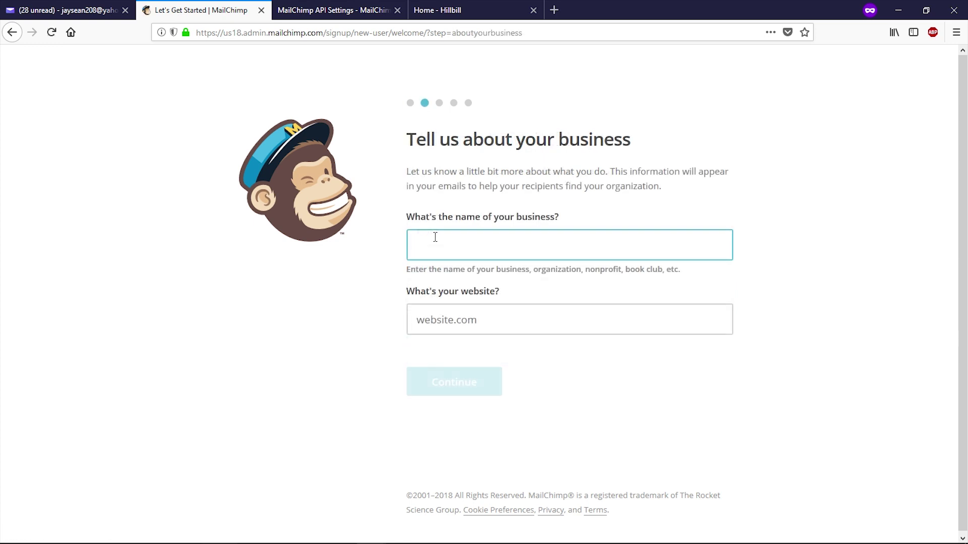
Name the business 'Blog test', paste the site's web address, and confirm the address step.
type("Blog test")
left_click(459, 318)
type("http://hillbill.cf/")
left_click(469, 391)
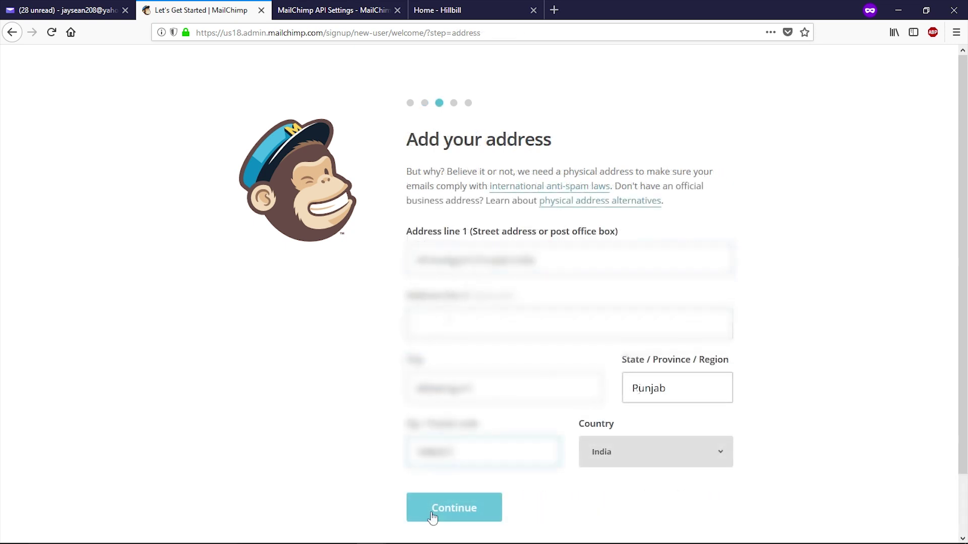
left_click(450, 517)
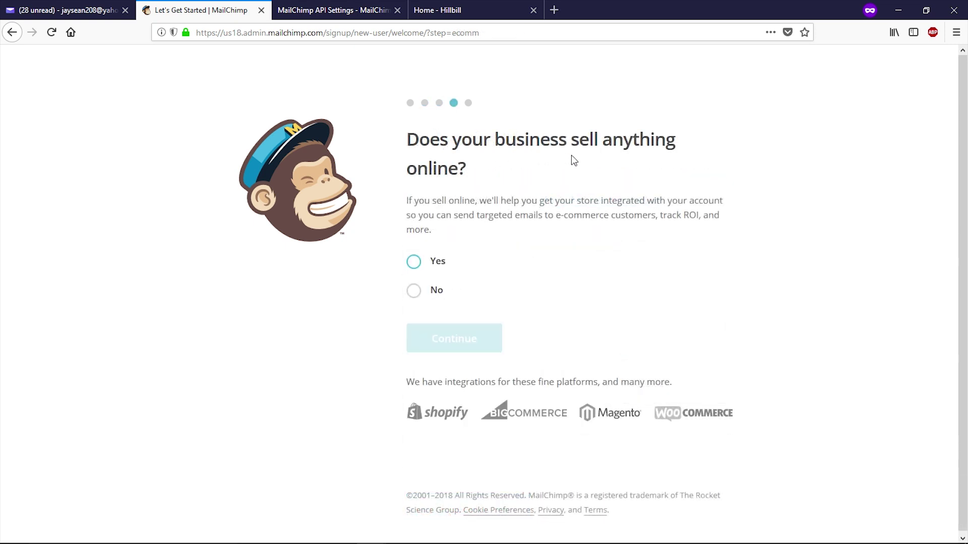
Answer that nothing is sold online, skip social media, and finish setup.
left_click(412, 291)
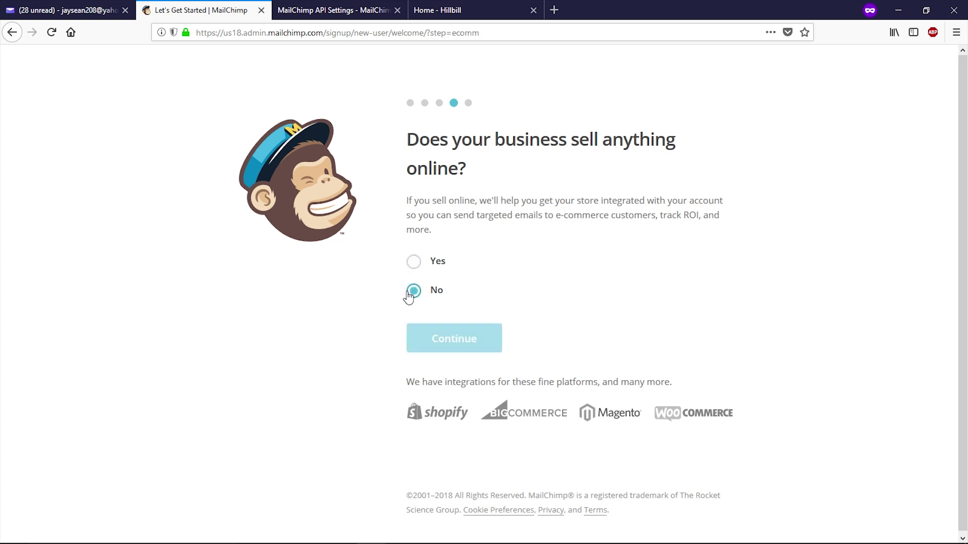
left_click(483, 347)
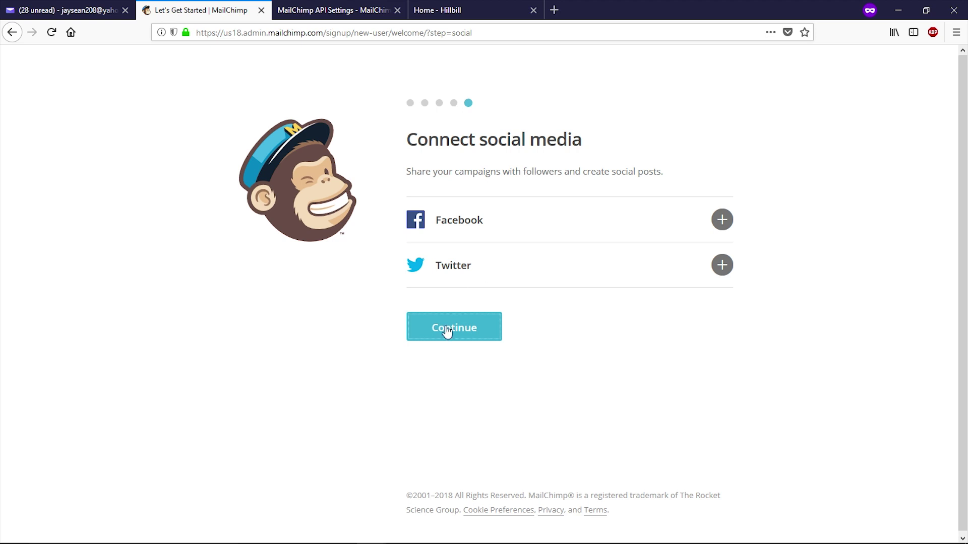
left_click(488, 334)
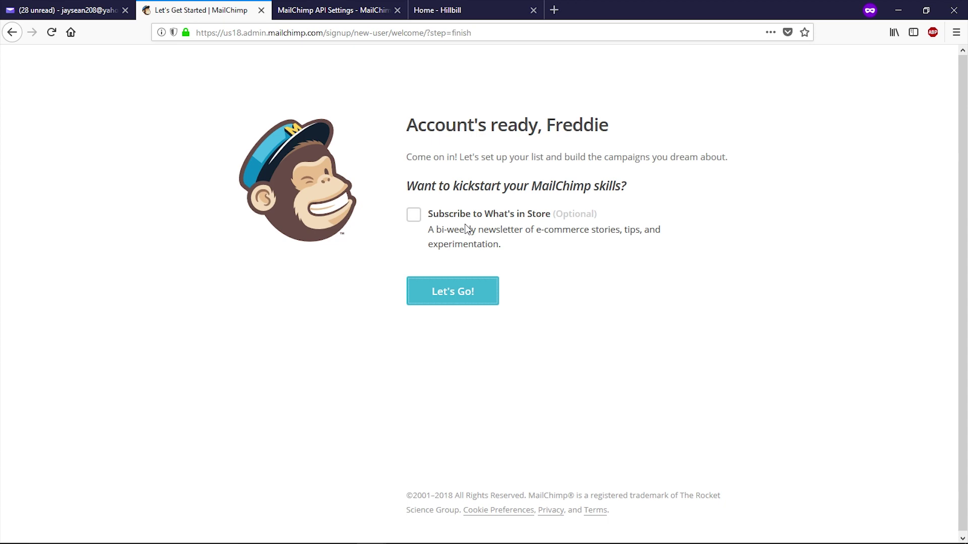
left_click(479, 305)
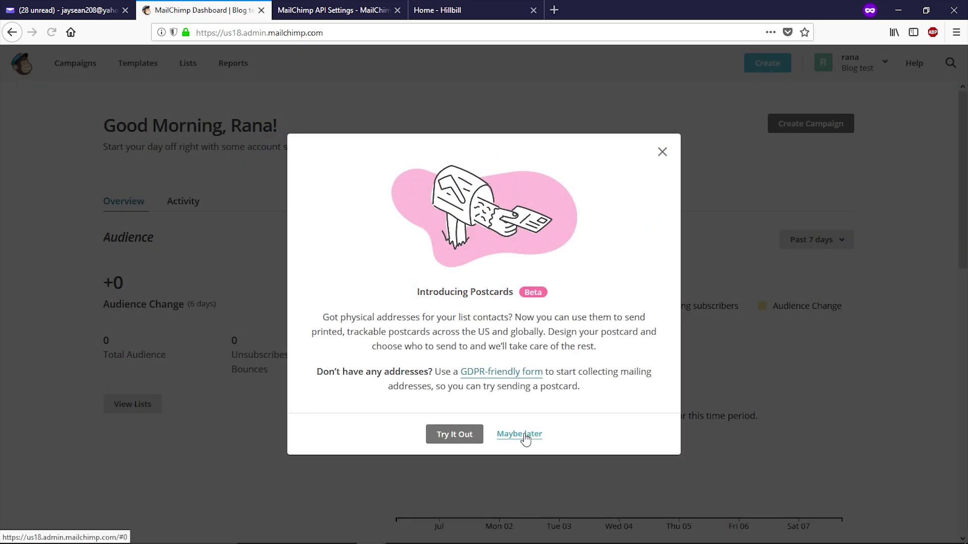
Dismiss the Postcards announcement and go to Profile > Extras > API keys.
left_click(524, 437)
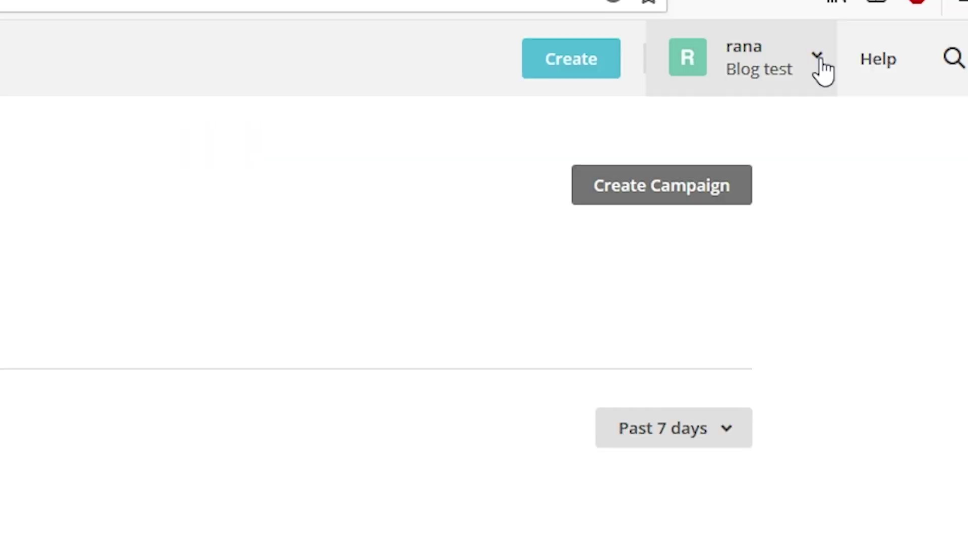
left_click(821, 69)
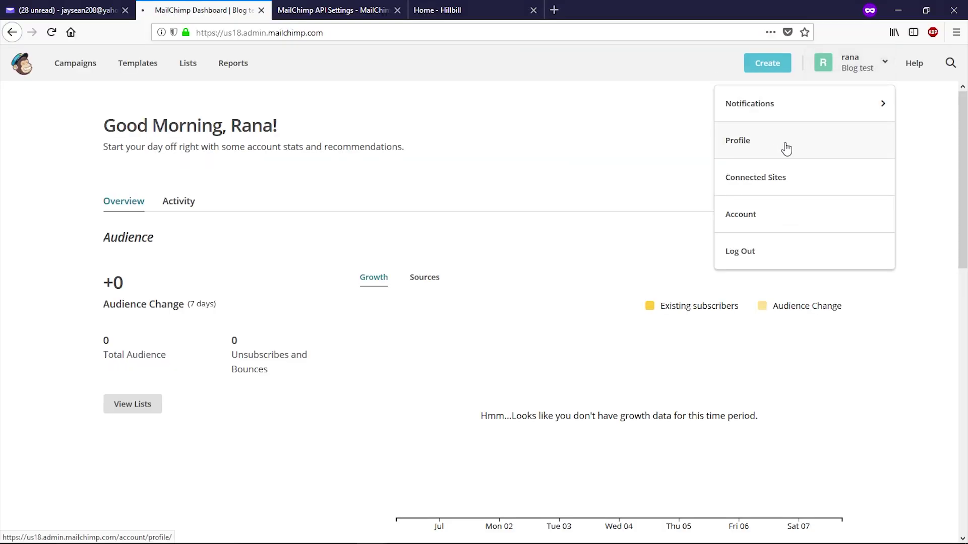
left_click(786, 149)
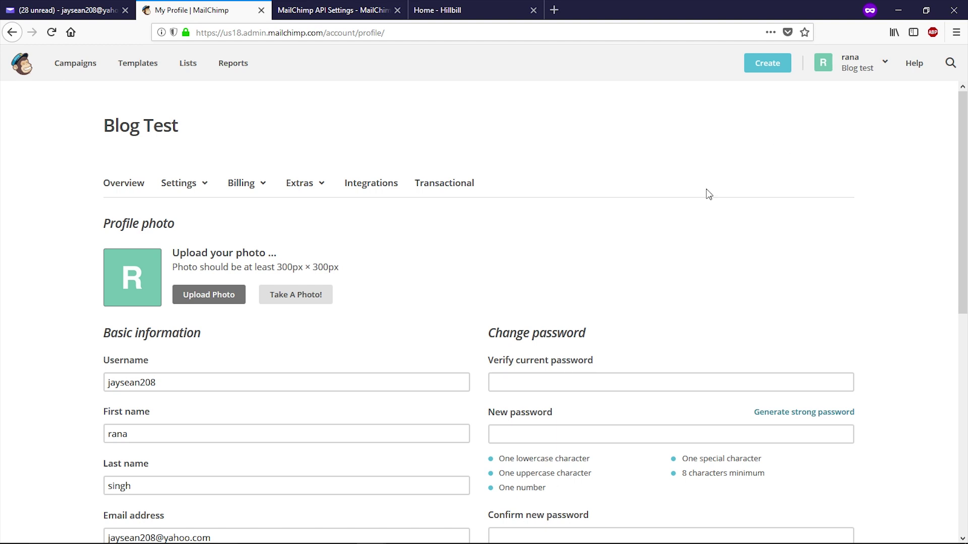
left_click(325, 192)
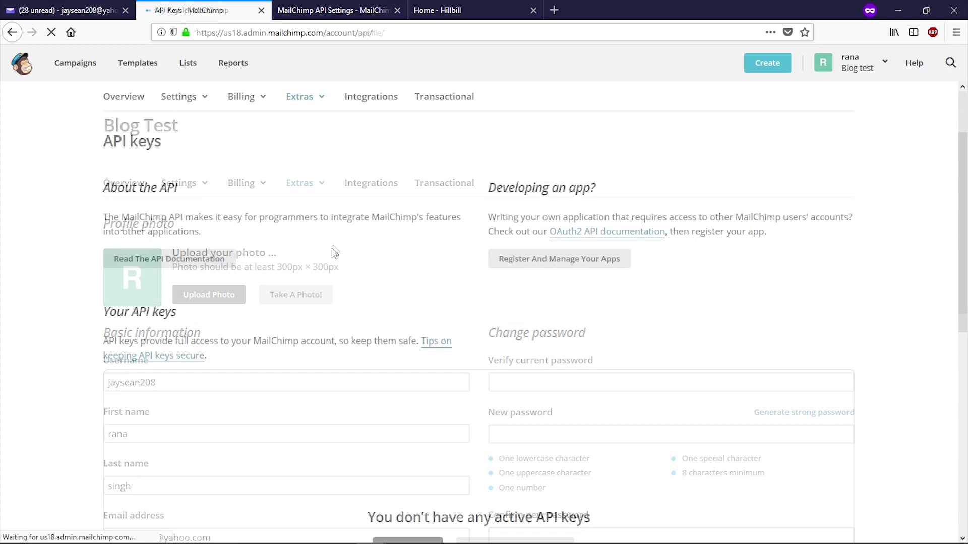
Generate a new MailChimp API key and copy its value.
scroll(332, 252, "down", 8)
scroll(332, 258, "up", 3)
scroll(333, 259, "up", 1)
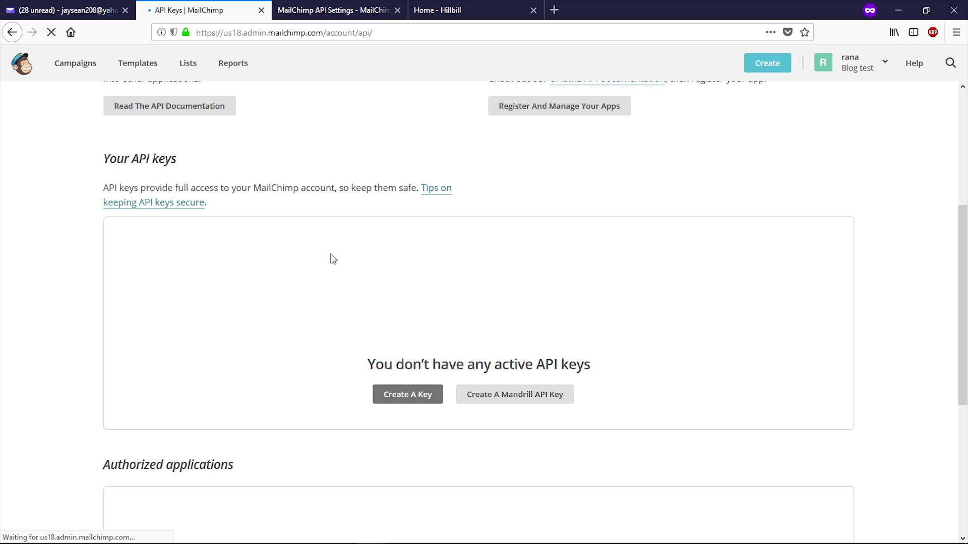
left_click(401, 401)
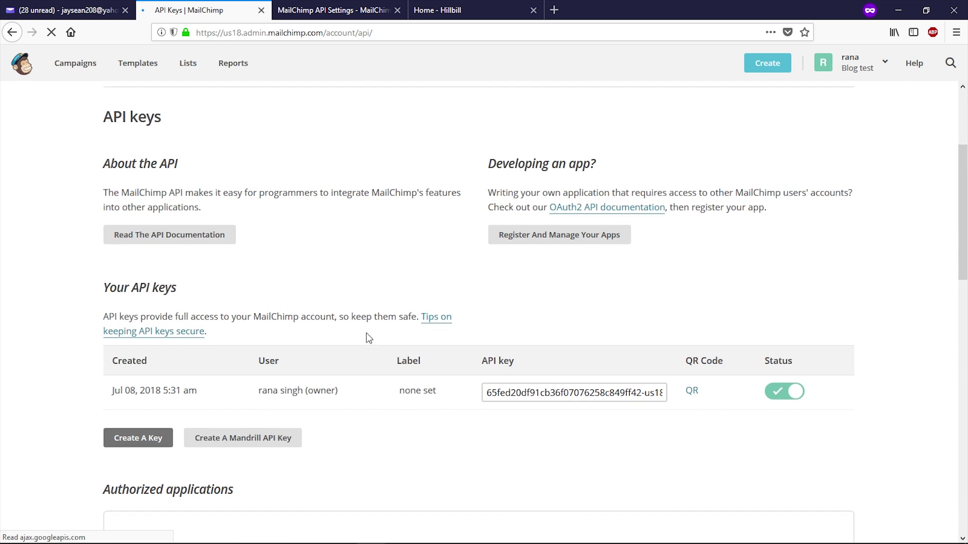
left_click(529, 319)
triple_click(519, 318)
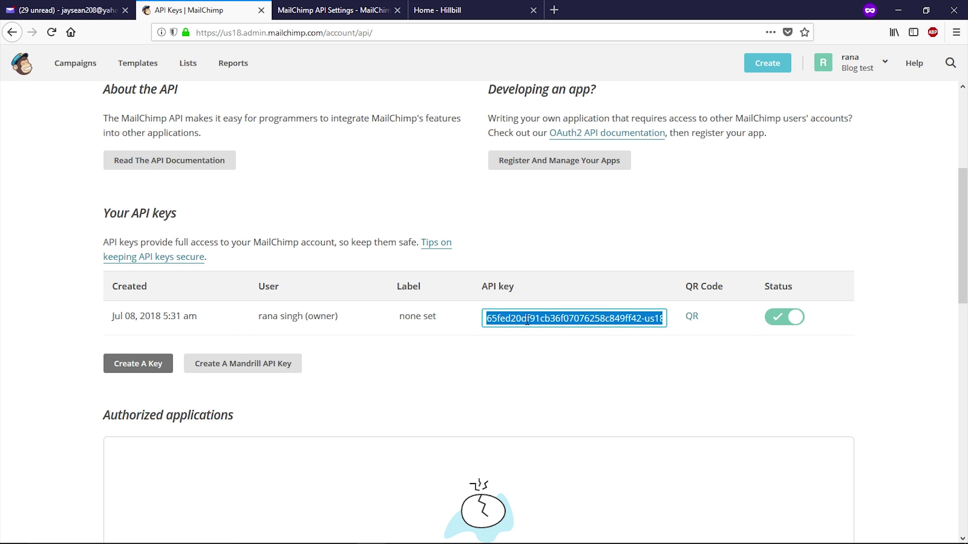
right_click(525, 322)
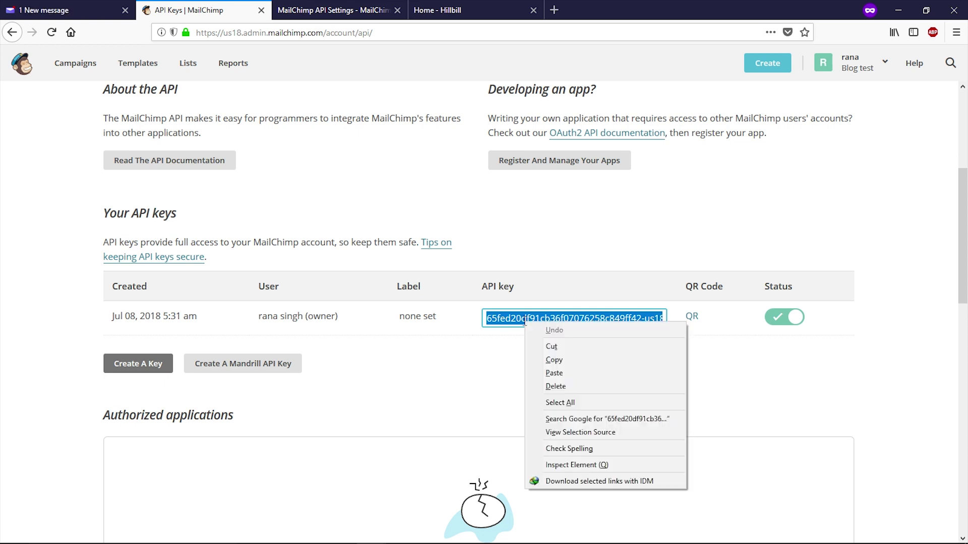
left_click(550, 360)
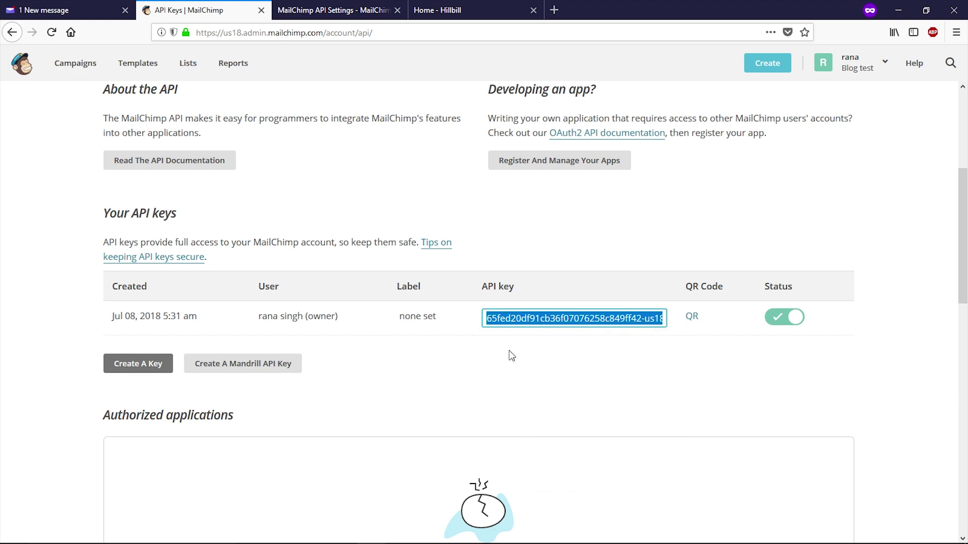
left_click(325, 11)
Paste the new API key into the plugin's API Key field and save it.
left_click(269, 216)
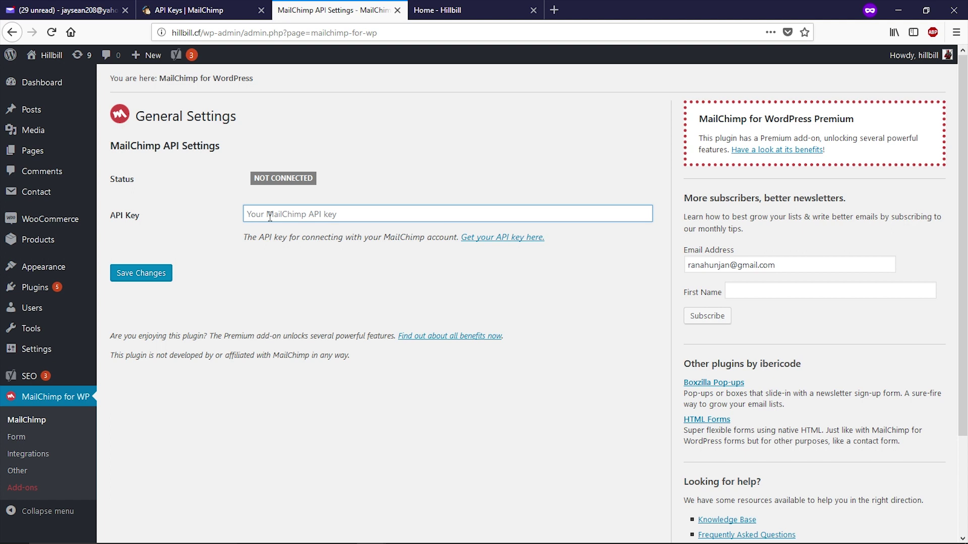
key("ctrl+v")
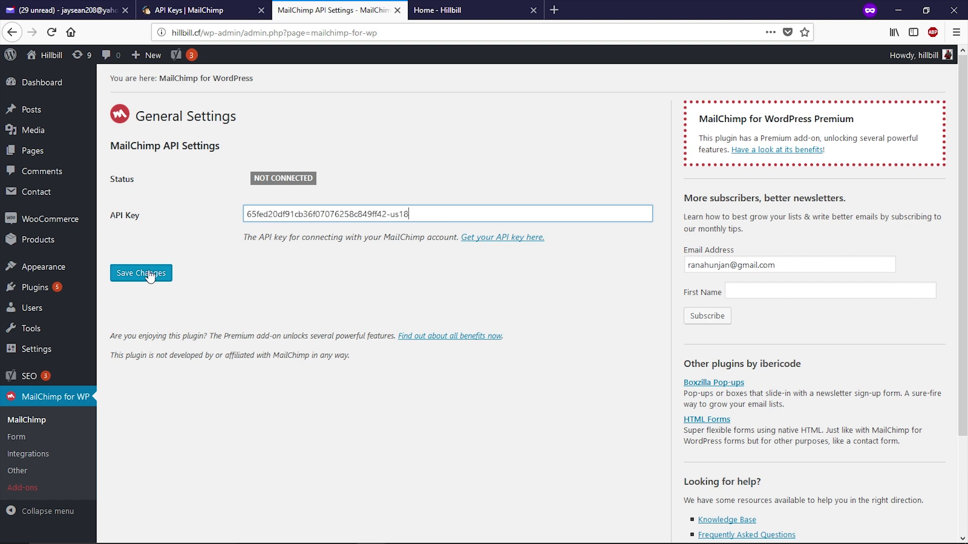
left_click(149, 273)
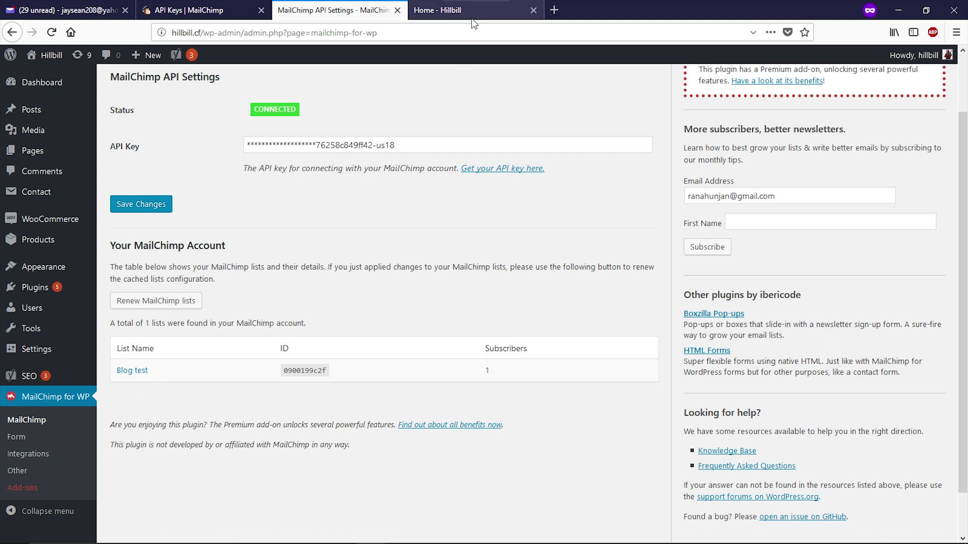
left_click(203, 7)
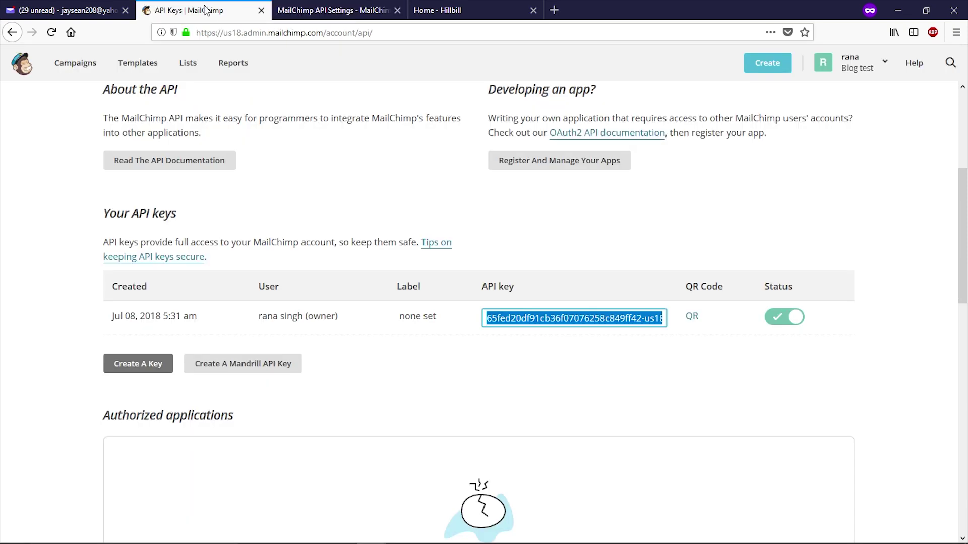
scroll(250, 173, "up", 3)
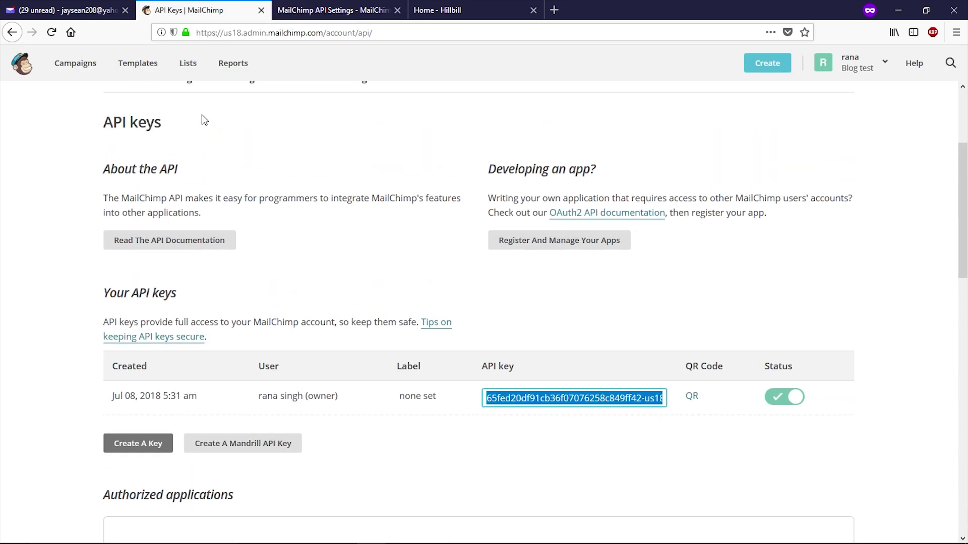
left_click(194, 74)
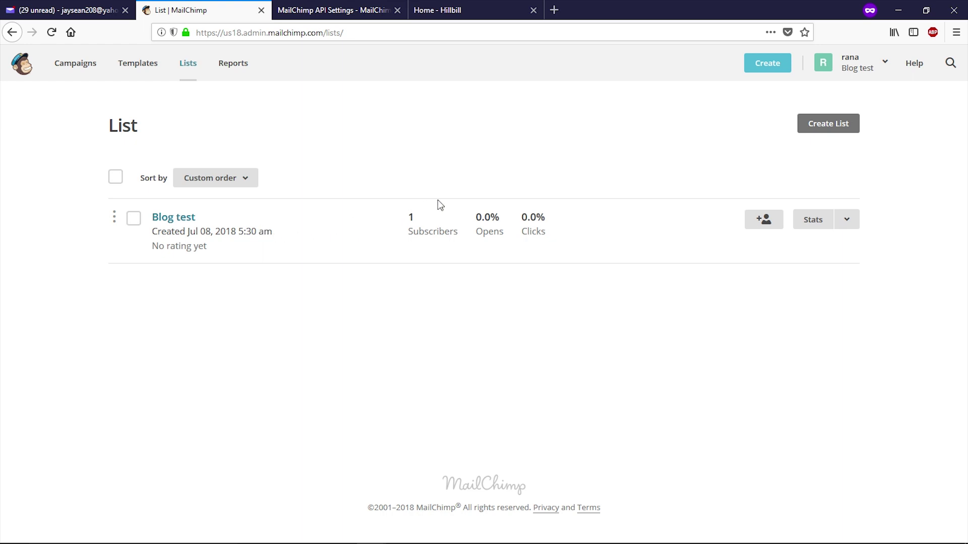
left_click(829, 127)
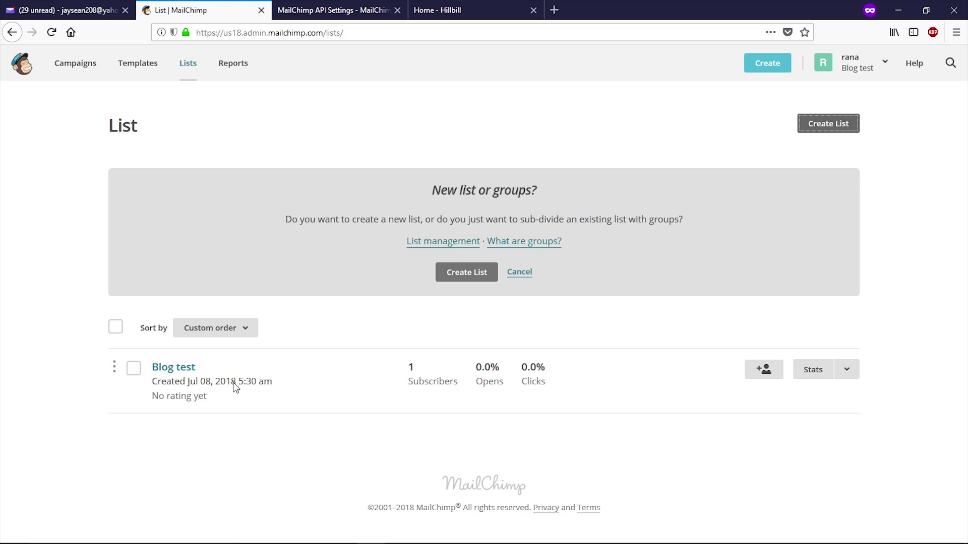
left_click(519, 272)
left_click(341, 5)
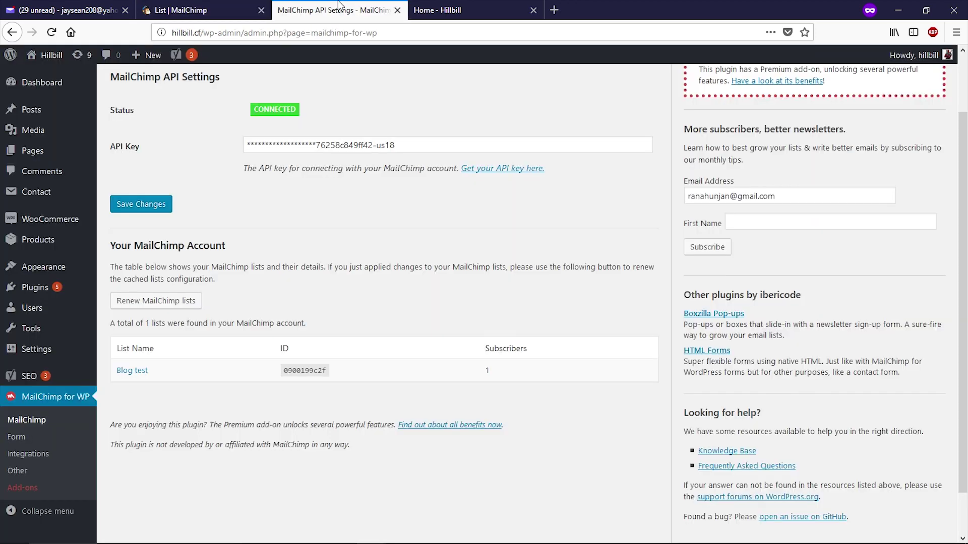
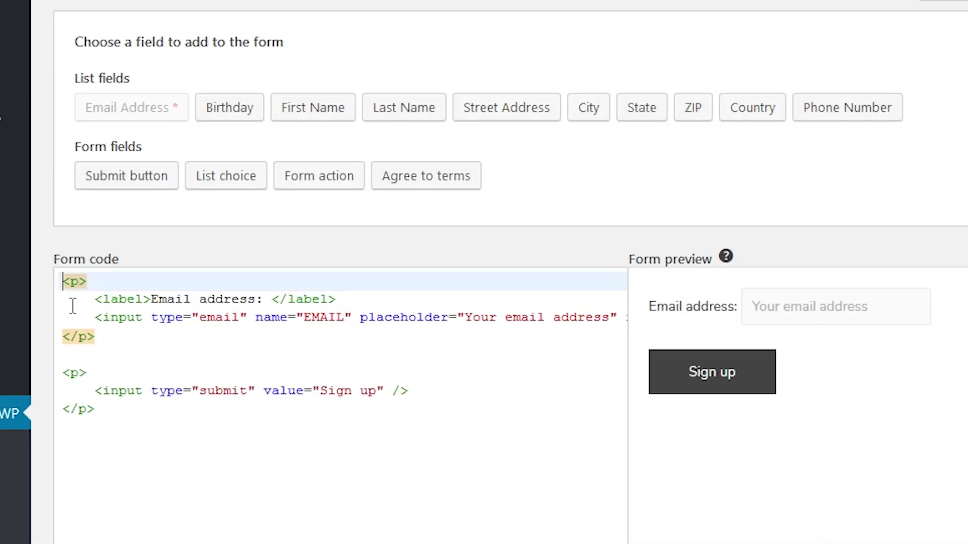
Insert a required First Name field, placeholder 'First Name', at the top of the form code.
key("Return")
left_click(63, 280)
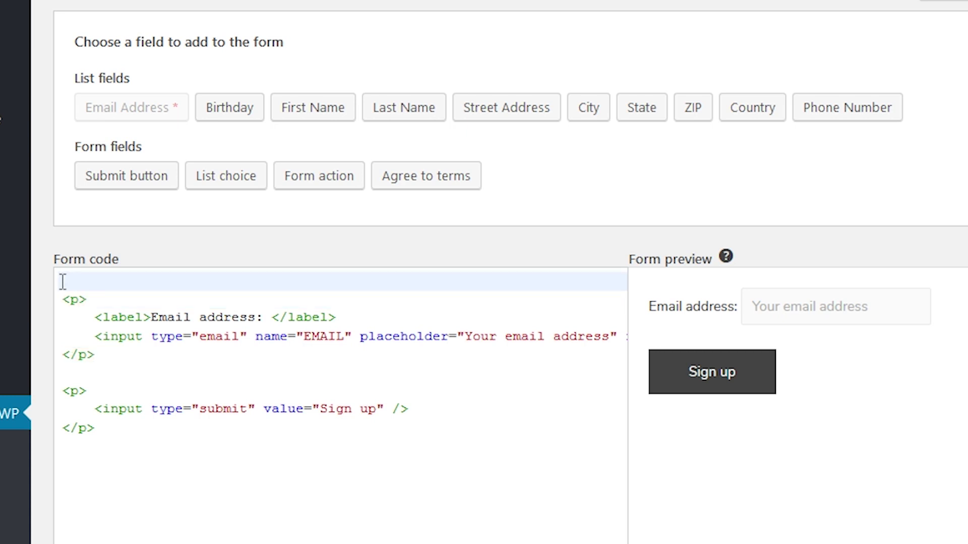
left_click(310, 112)
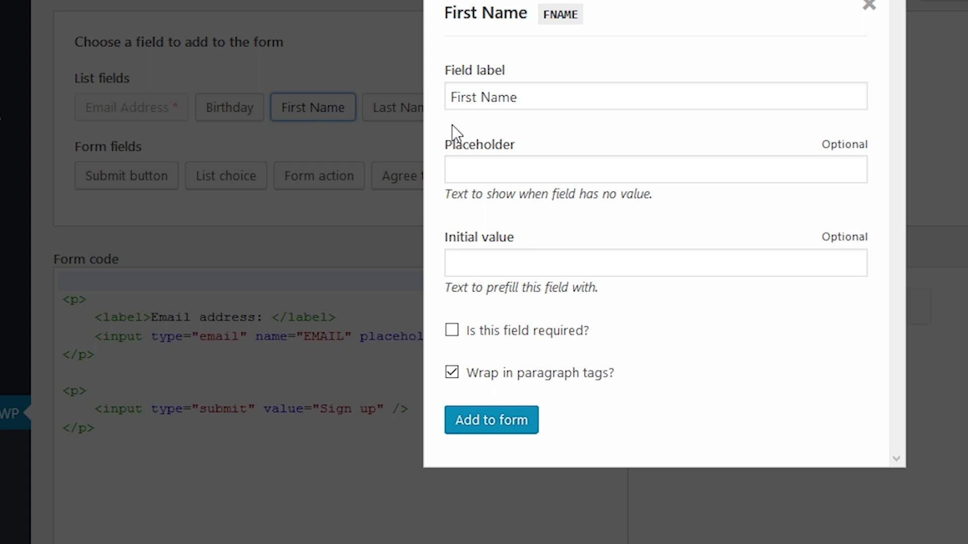
left_click_drag(538, 91, 420, 93)
key("ctrl+c")
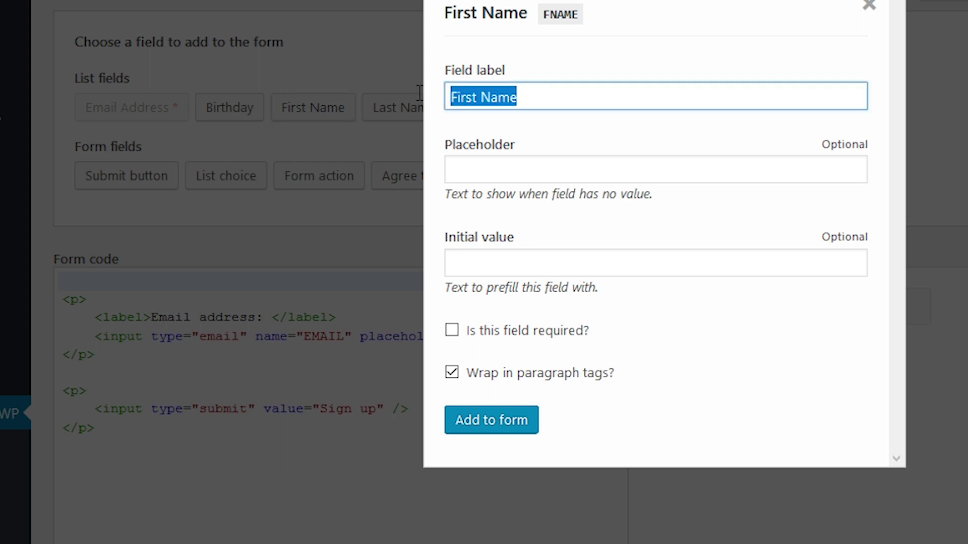
left_click(486, 167)
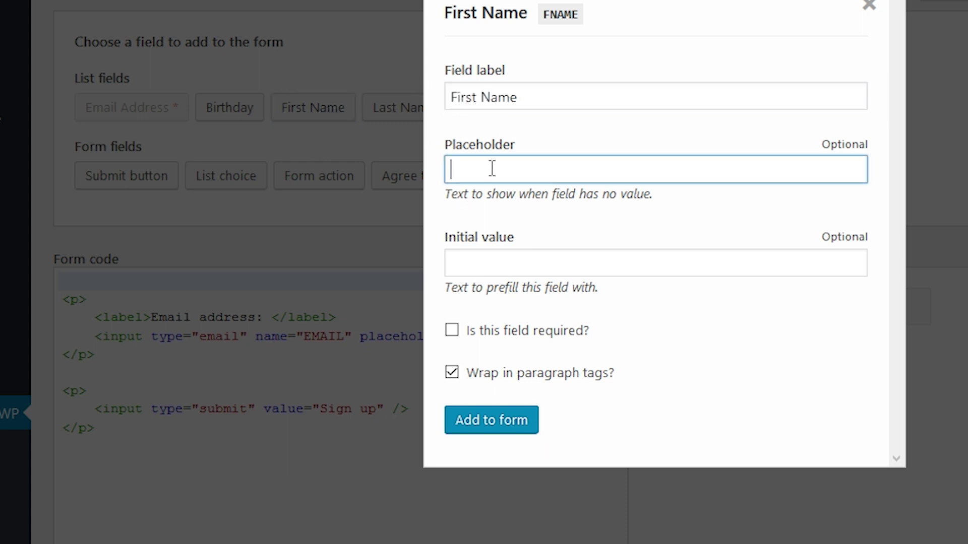
key("ctrl+v")
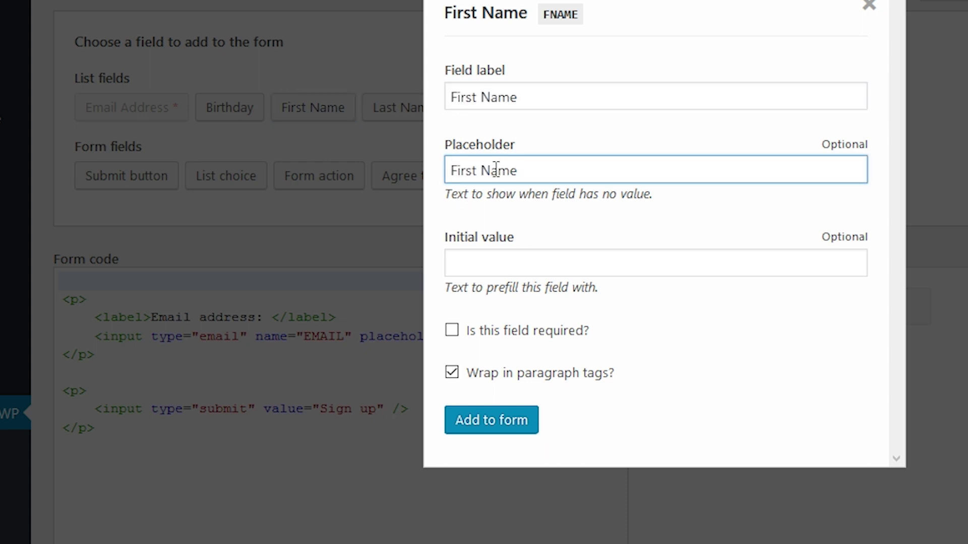
left_click(452, 331)
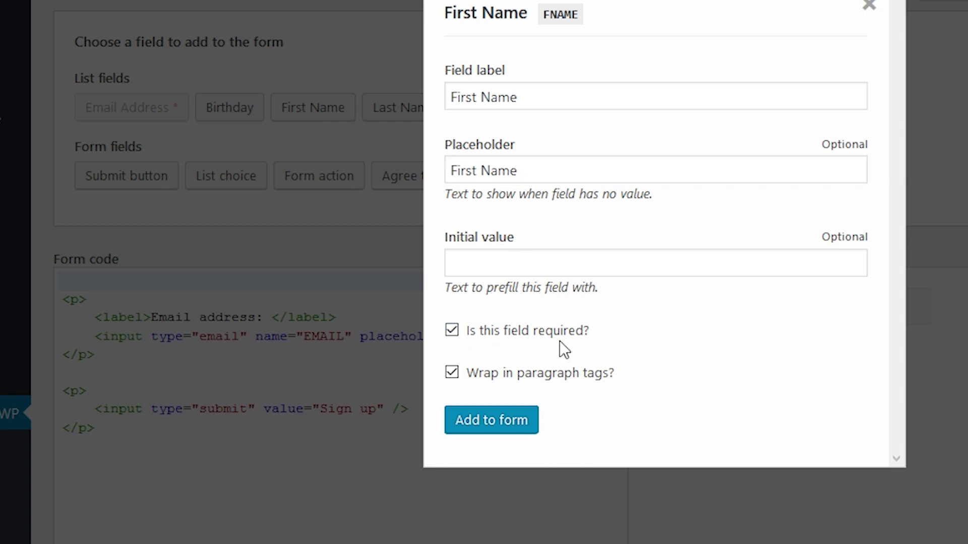
left_click(492, 424)
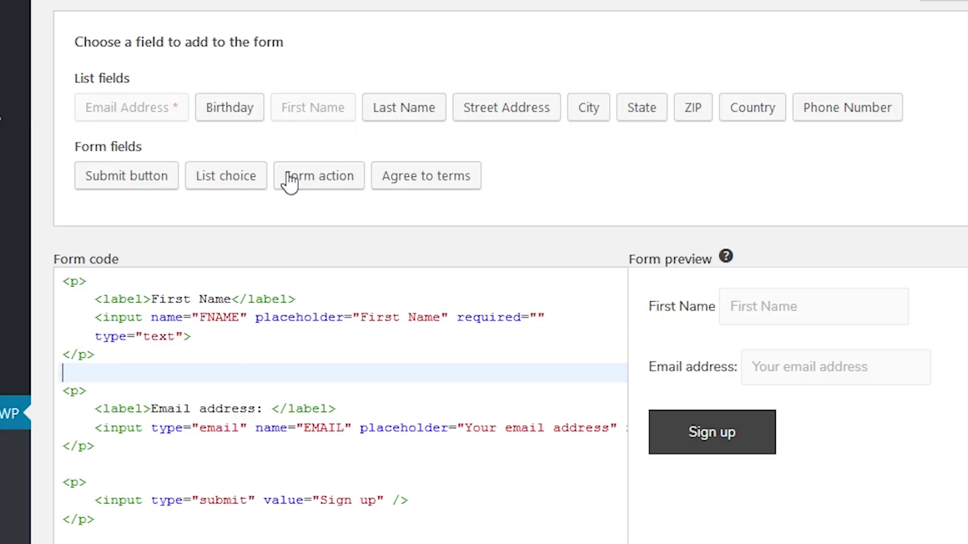
Insert a required Last Name field with placeholder 'Last Name' below First Name.
left_click(418, 115)
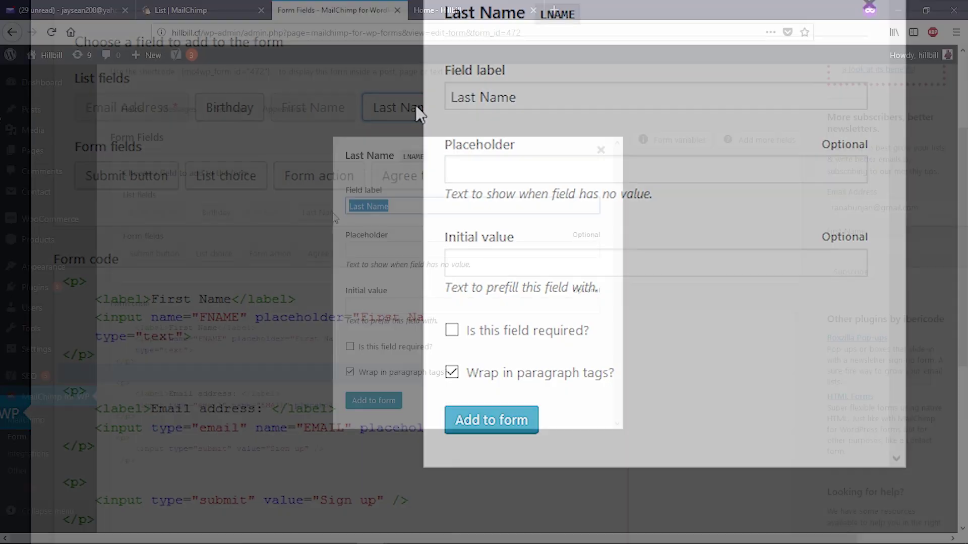
left_click(375, 249)
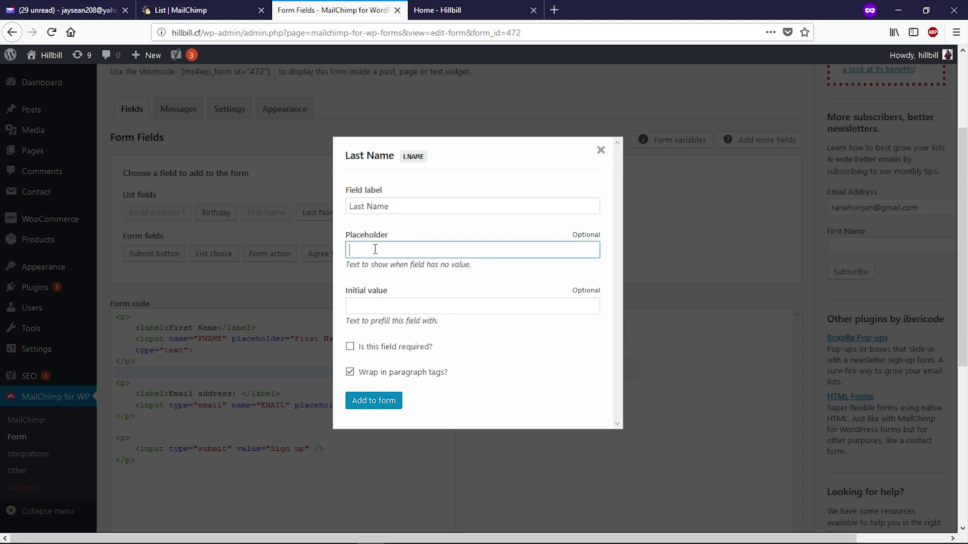
type("Last Name")
left_click(349, 349)
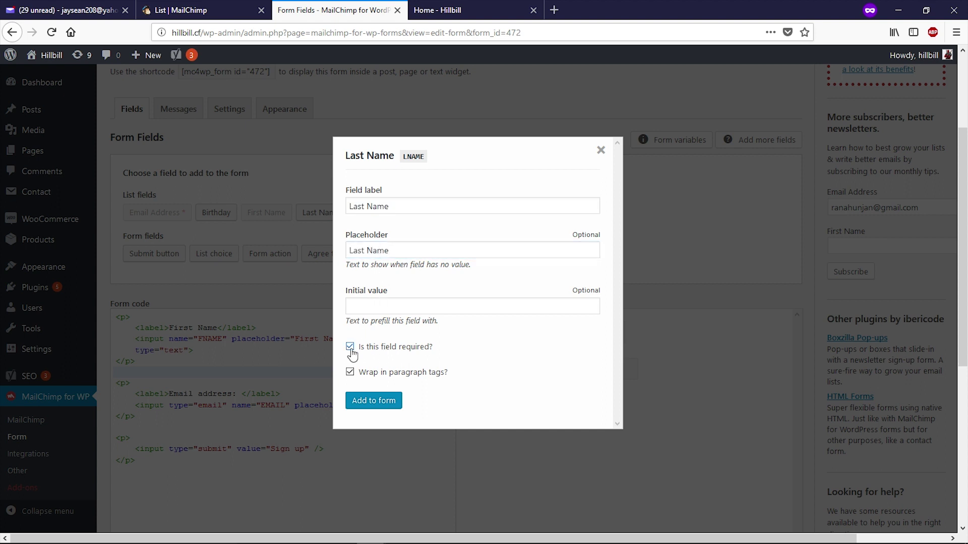
left_click(374, 401)
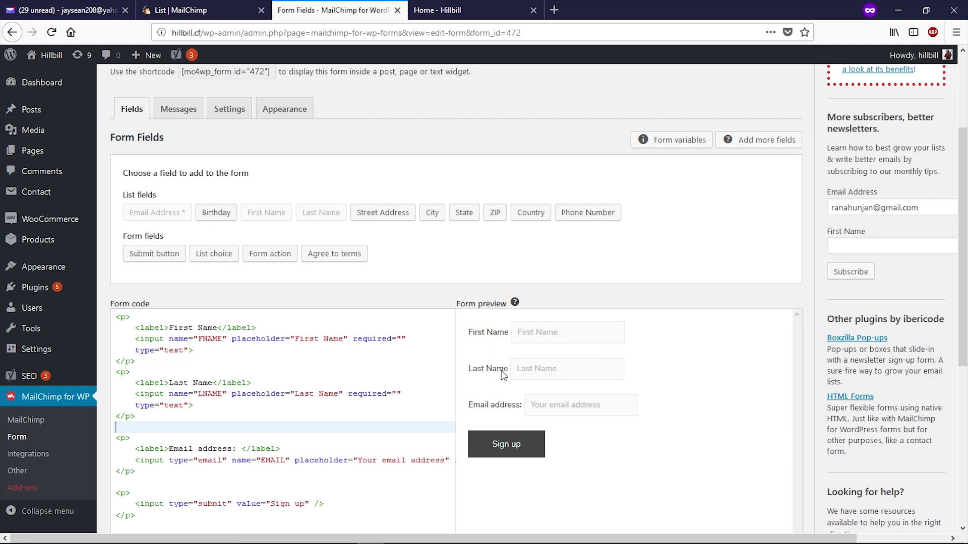
Save the sign-up form with its new First Name and Last Name fields.
scroll(474, 337, "down", 4)
scroll(474, 337, "down", 1)
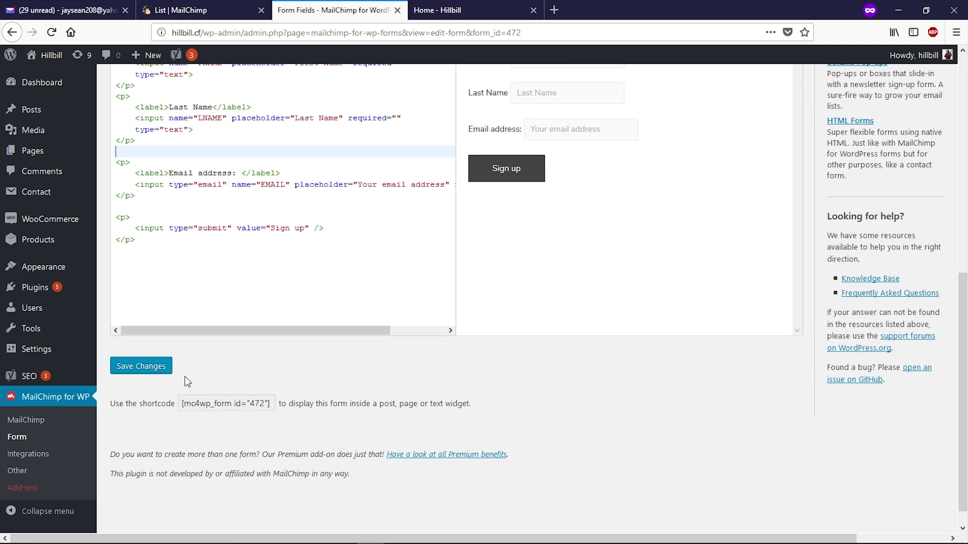
left_click(158, 373)
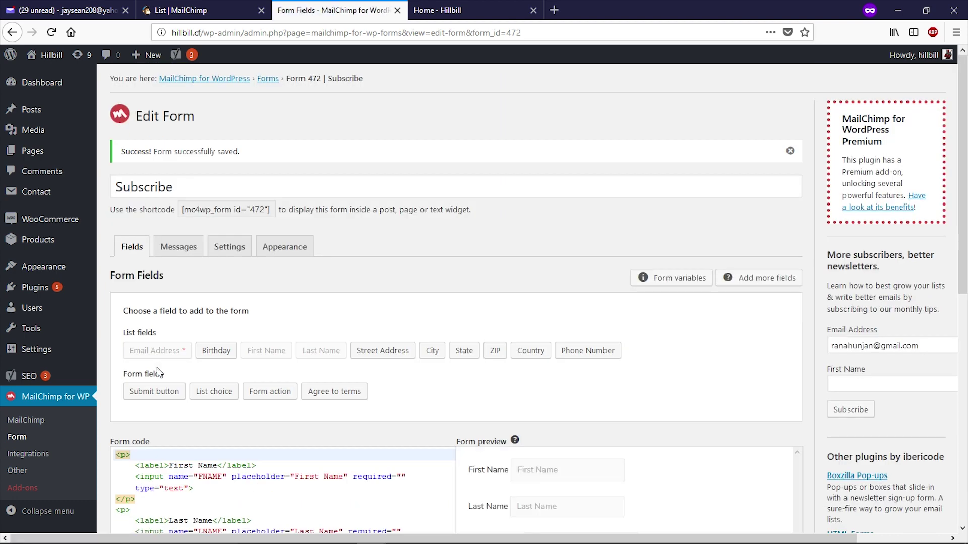
Review the form's sign-up messages, then bring up its Form Settings page.
left_click(180, 247)
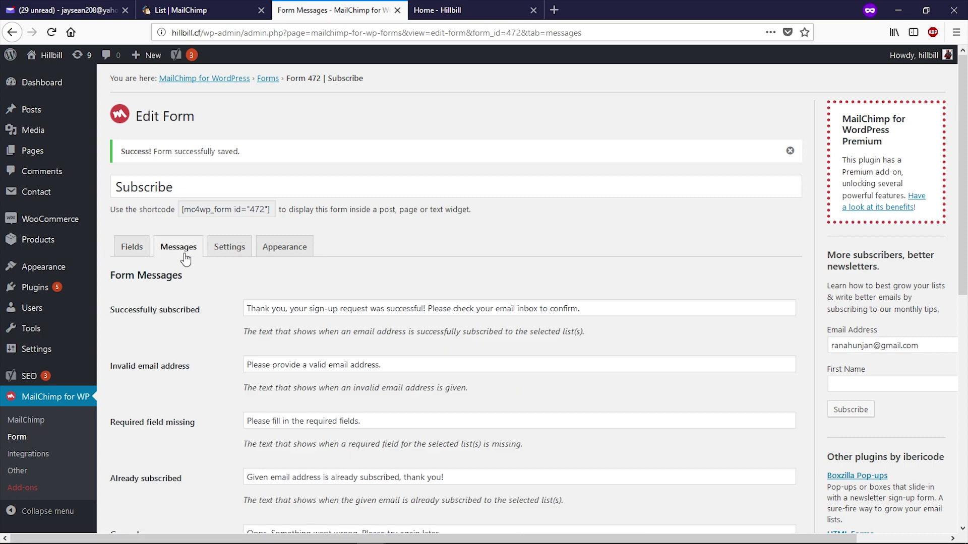
scroll(166, 312, "down", 2)
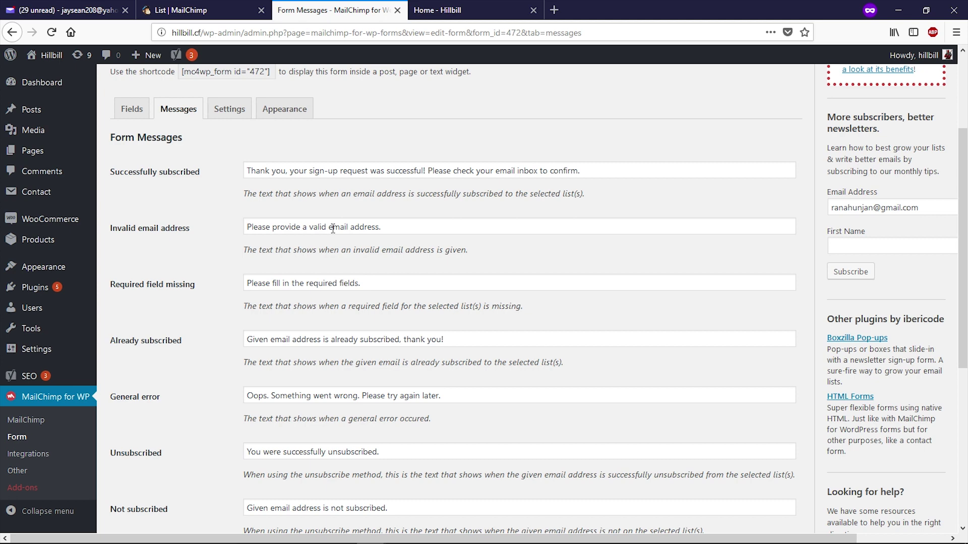
left_click(228, 110)
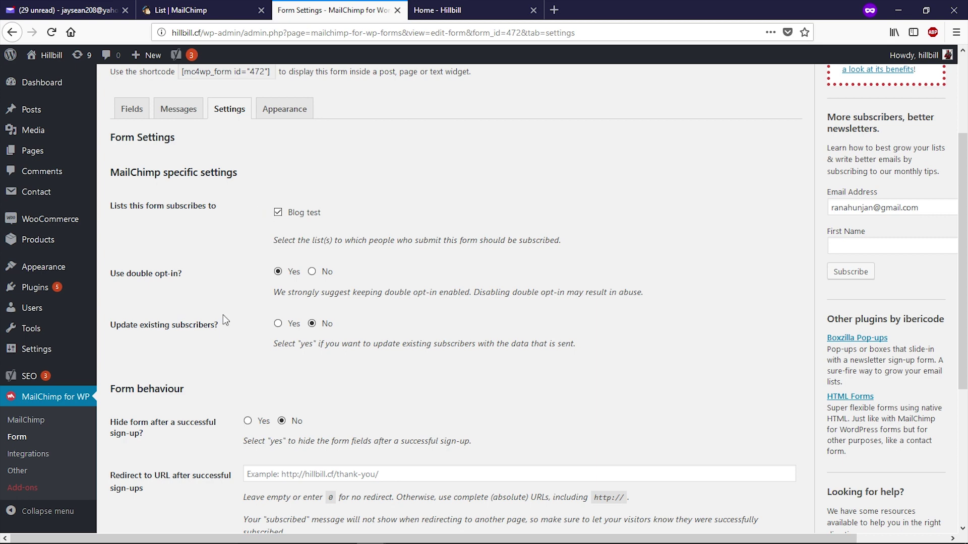
Save form 472's settings, then save its appearance with Form Style 'Inherit from Astra theme'.
scroll(223, 314, "down", 3)
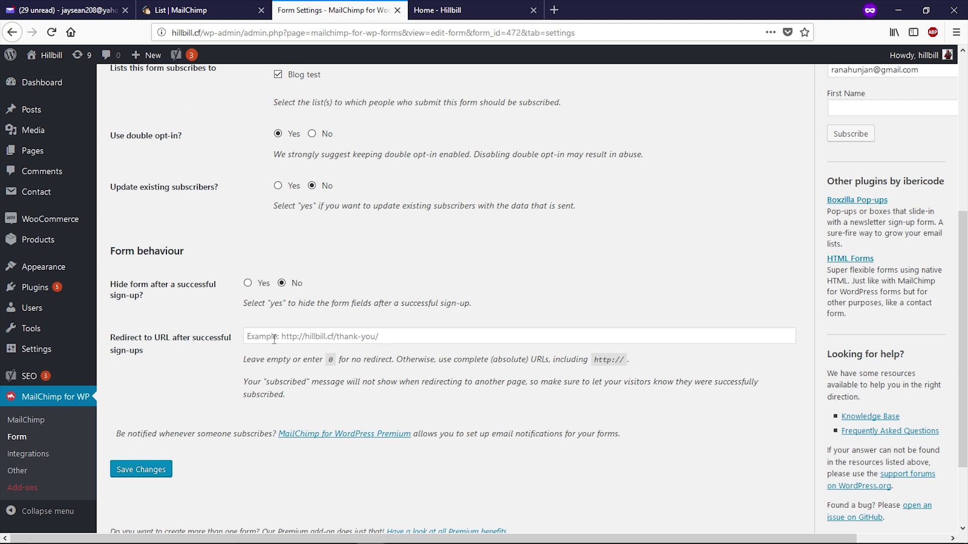
left_click(286, 335)
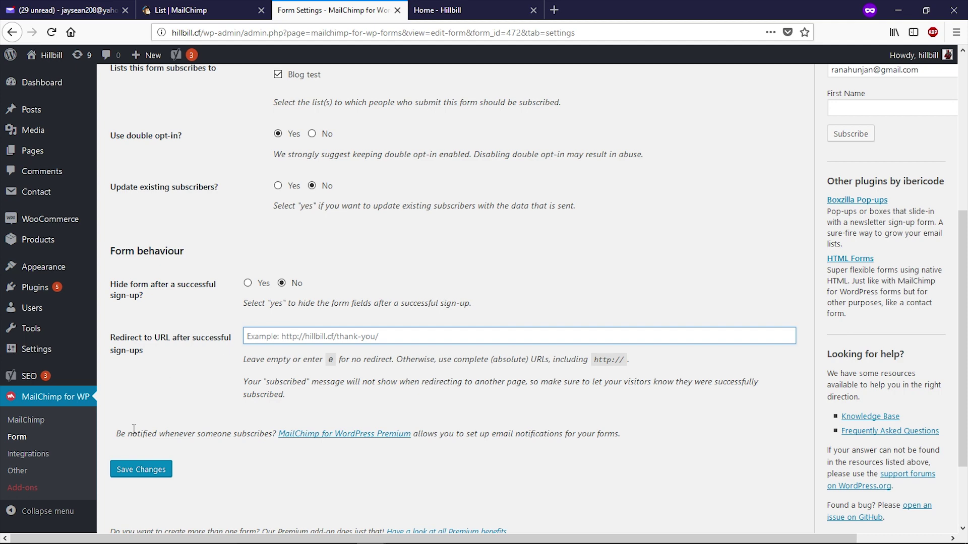
left_click(140, 473)
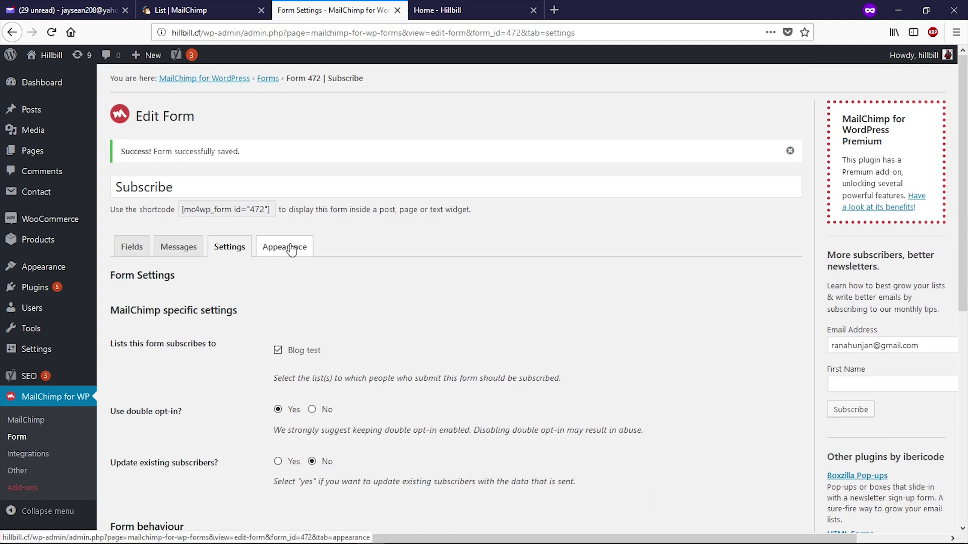
left_click(290, 248)
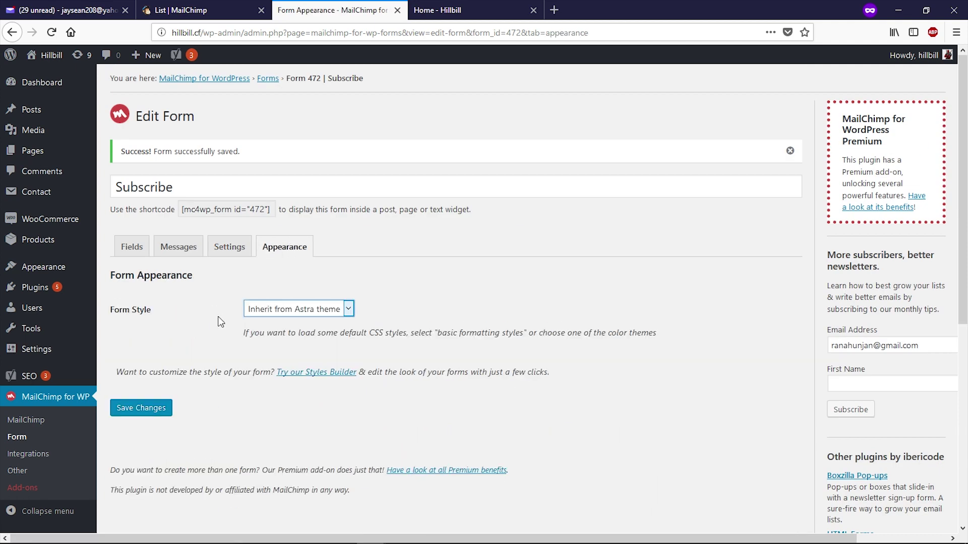
left_click(158, 412)
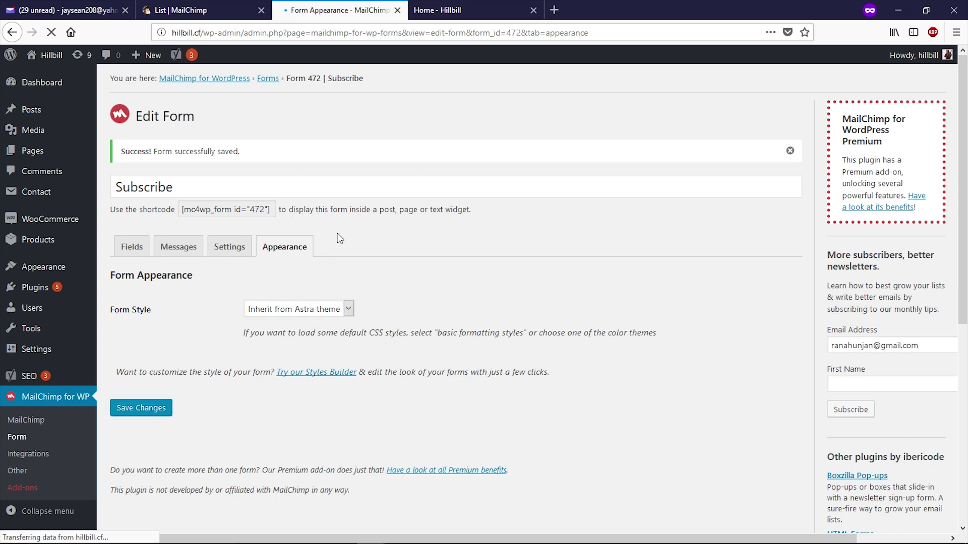
From the home page, open the Customizer's Widgets panel and select Footer Widget Area 1.
left_click(458, 13)
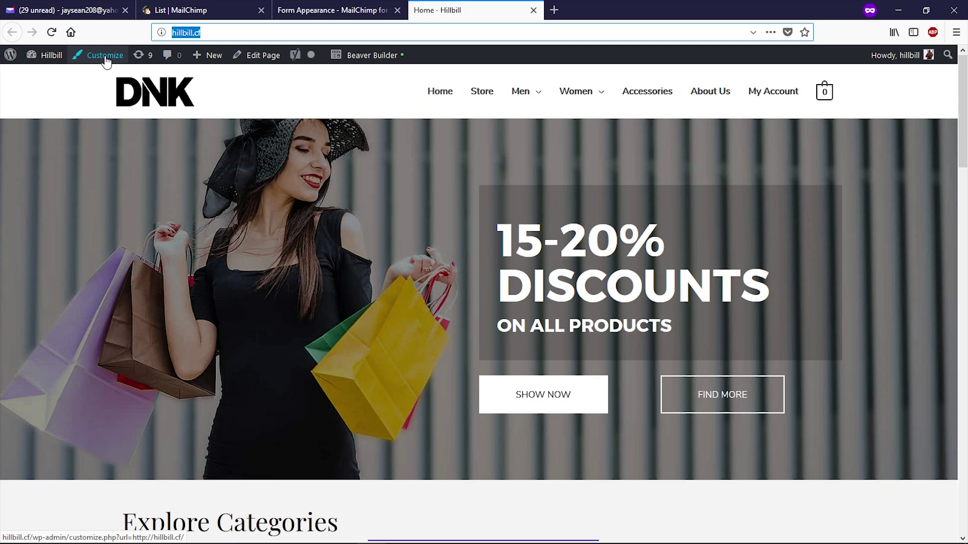
left_click(106, 56)
scroll(534, 302, "down", 10)
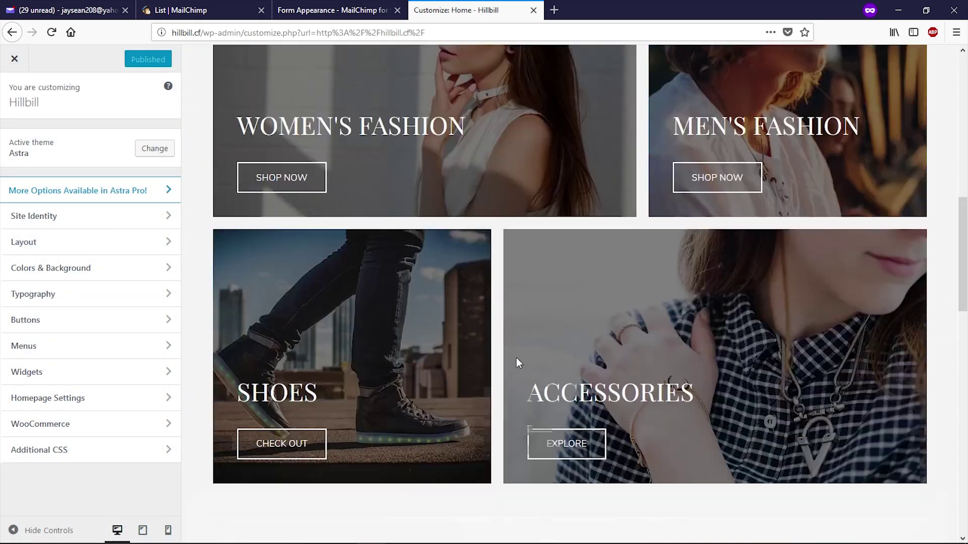
scroll(516, 359, "down", 15)
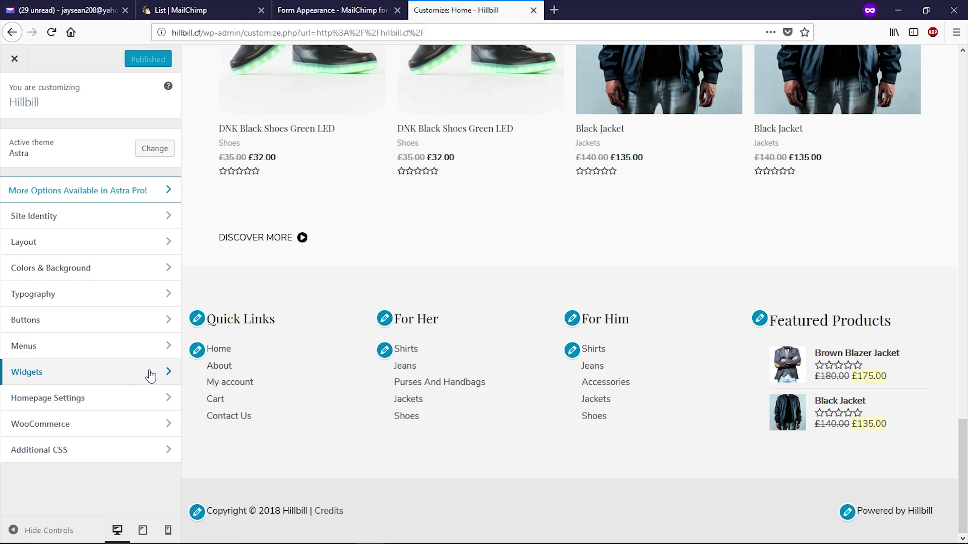
left_click(158, 377)
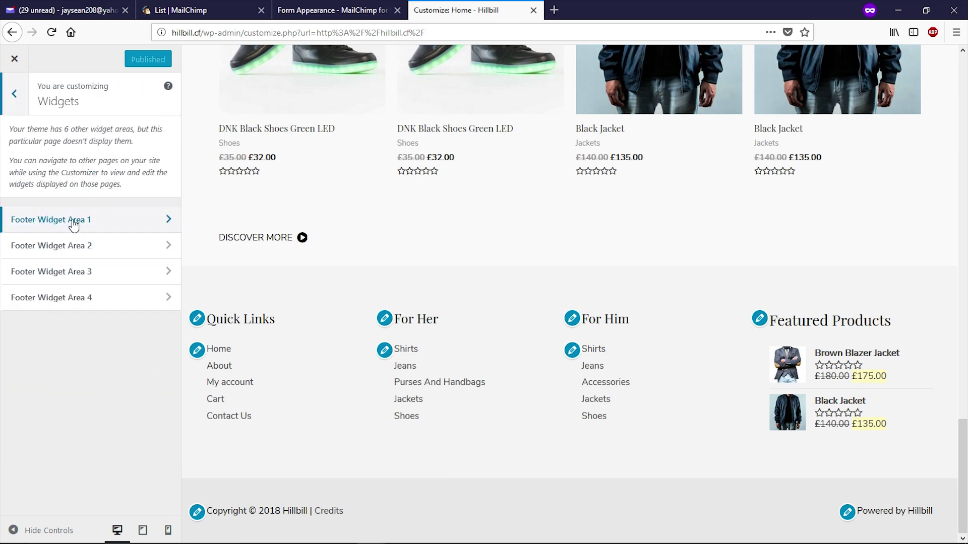
left_click(138, 220)
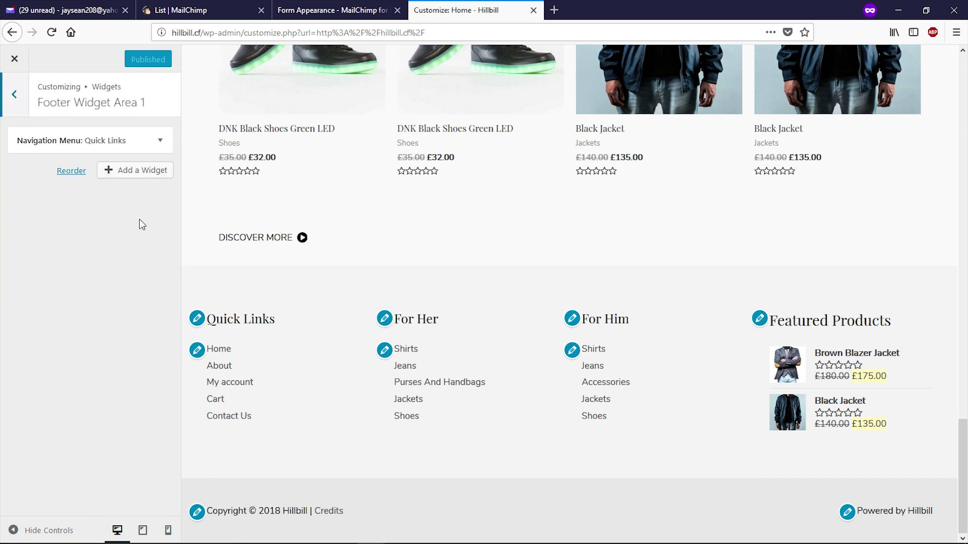
Add a MailChimp Sign-Up Form widget to Footer Widget Area 1.
left_click(146, 182)
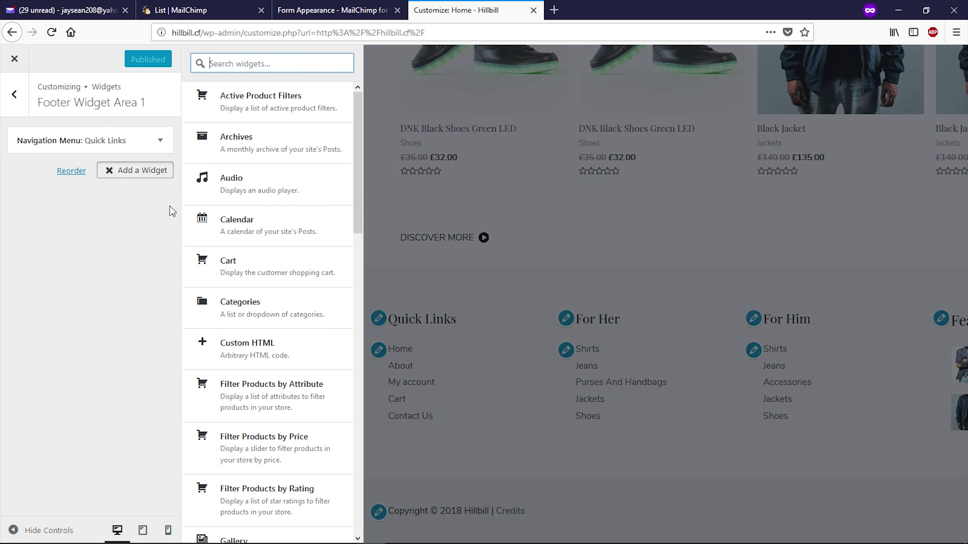
scroll(264, 242, "down", 4)
scroll(264, 249, "down", 1)
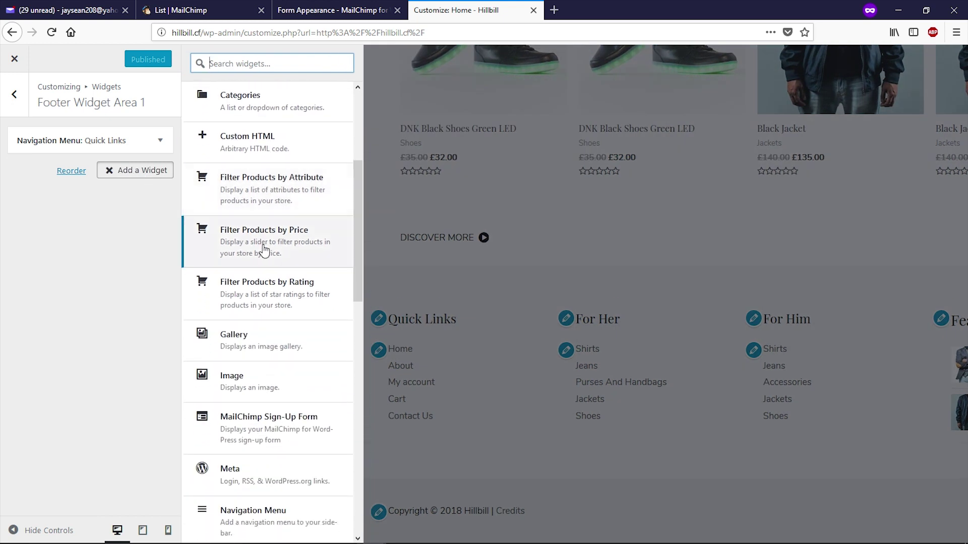
scroll(263, 249, "down", 3)
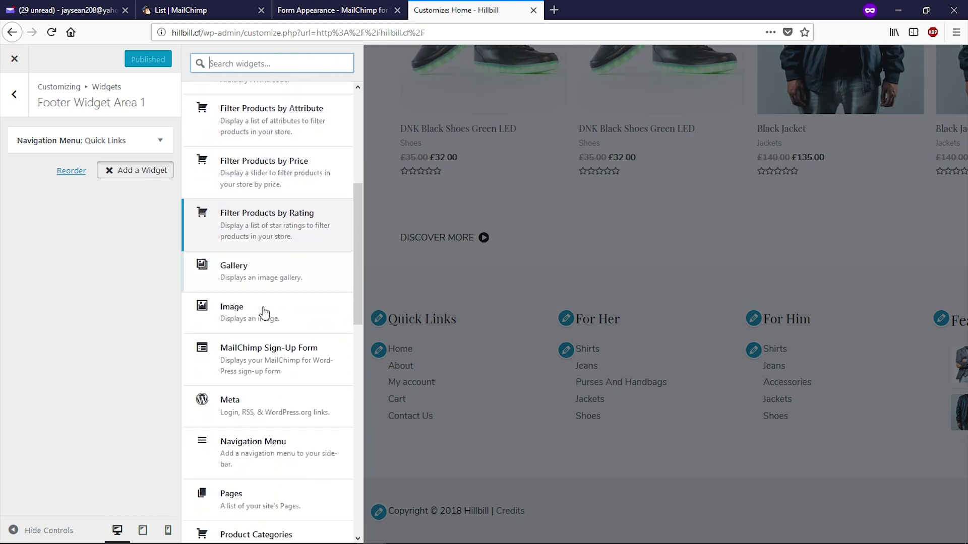
left_click(252, 360)
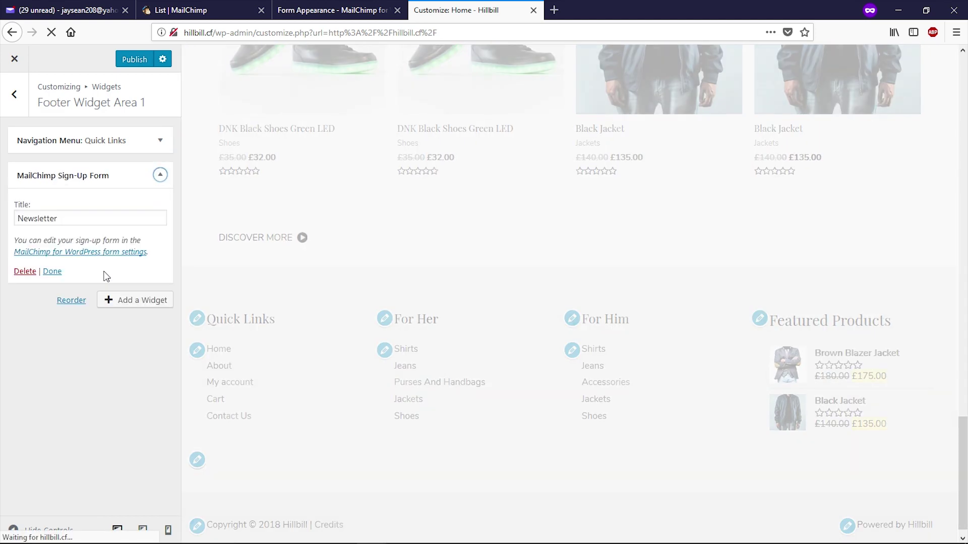
Move the Newsletter sign-up widget above Quick Links and publish the footer changes.
left_click(52, 271)
left_click_drag(92, 175, 105, 143)
left_click(105, 143)
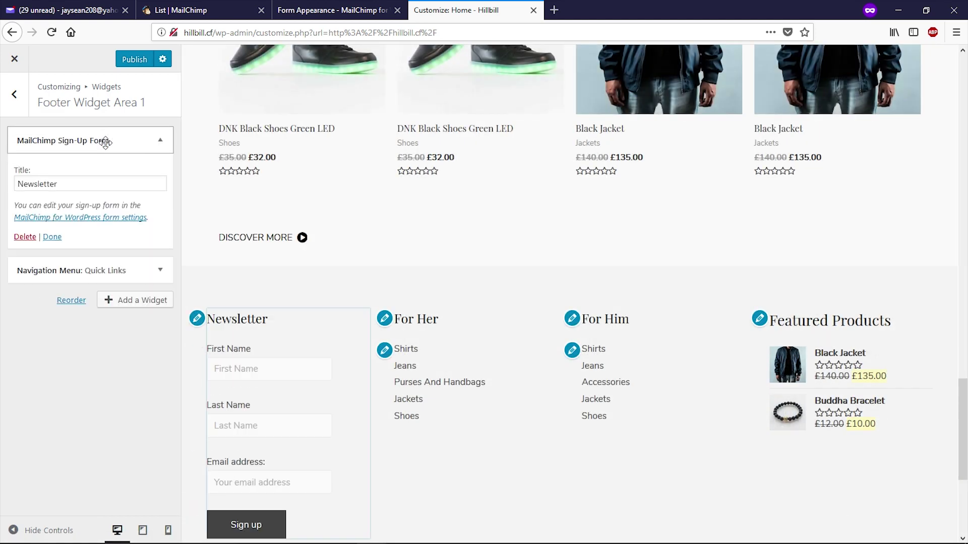
left_click(105, 142)
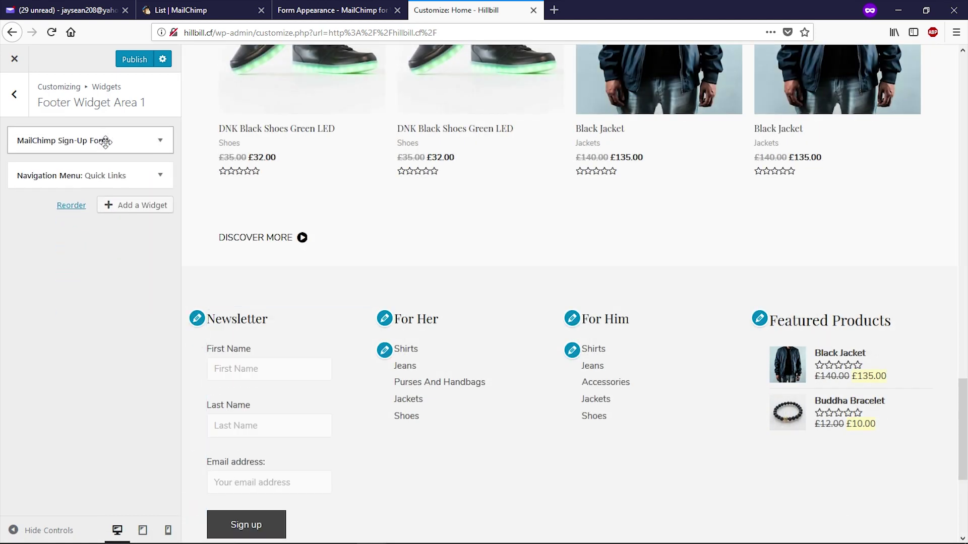
scroll(265, 257, "down", 3)
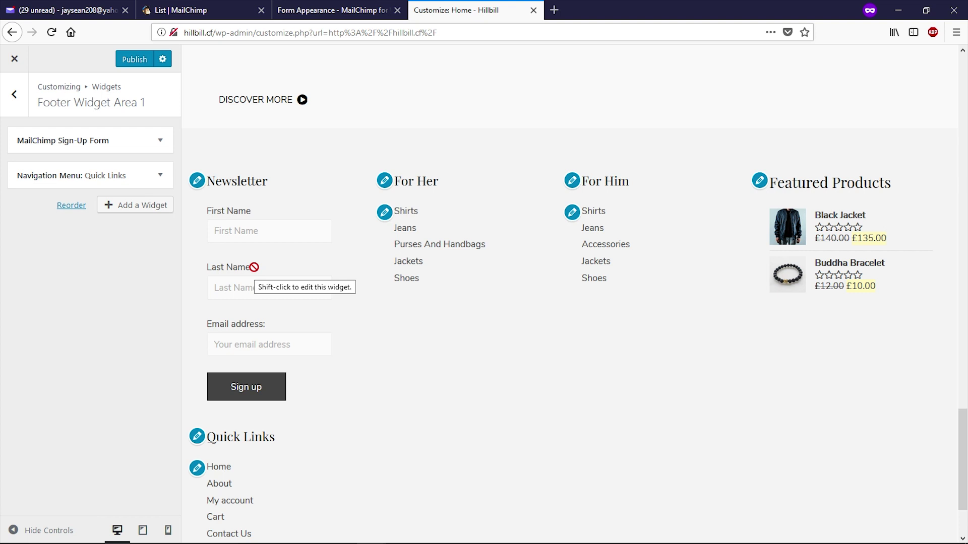
left_click(134, 60)
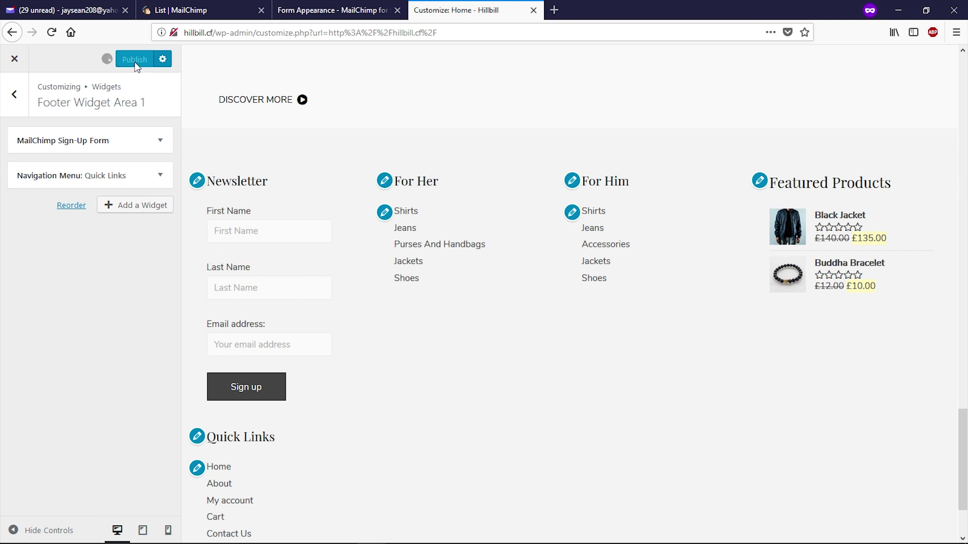